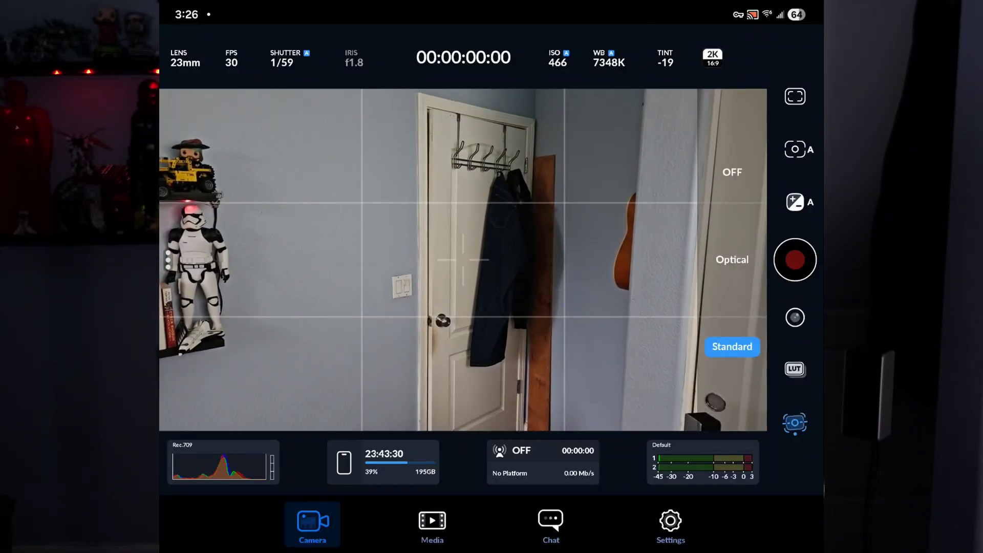
Turn the camera's video stabilization from Standard to OFF.
click(733, 172)
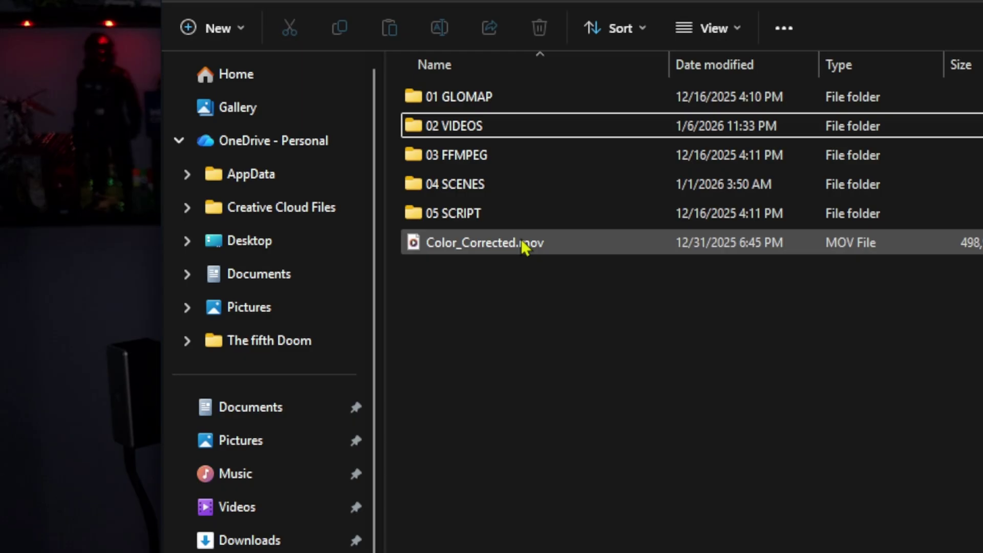
Switch to File Explorer and pick up Color_Corrected.mov from the project folder.
drag(527, 245, 542, 256)
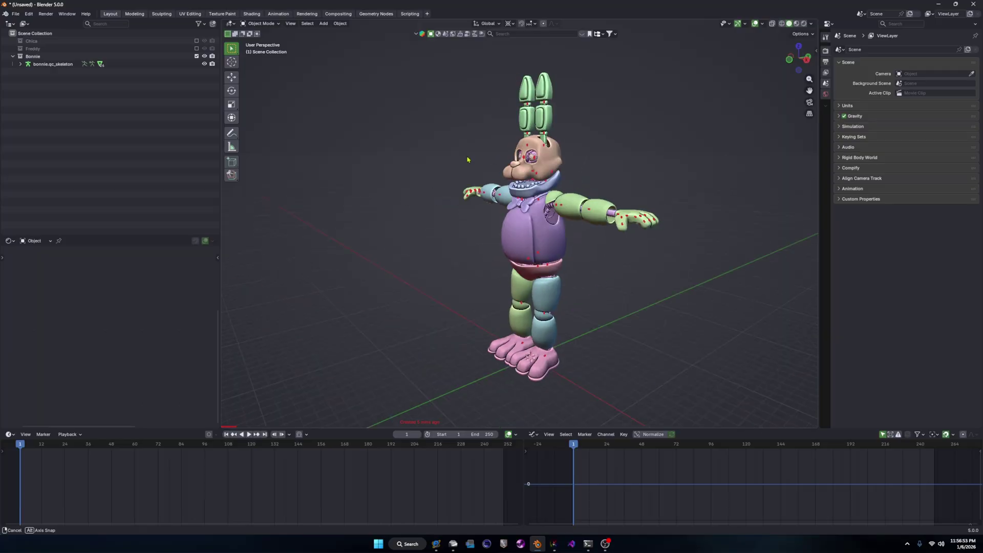
Import chica_the_chicken.glb into the Blender scene as glTF 2.0 with the default import options.
middle_drag(468, 158, 507, 131)
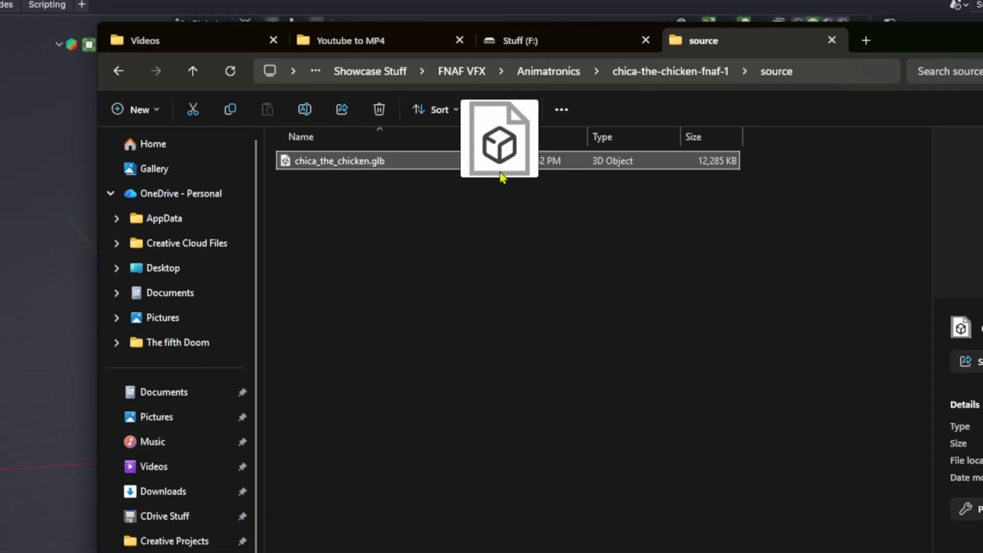
drag(501, 176, 382, 173)
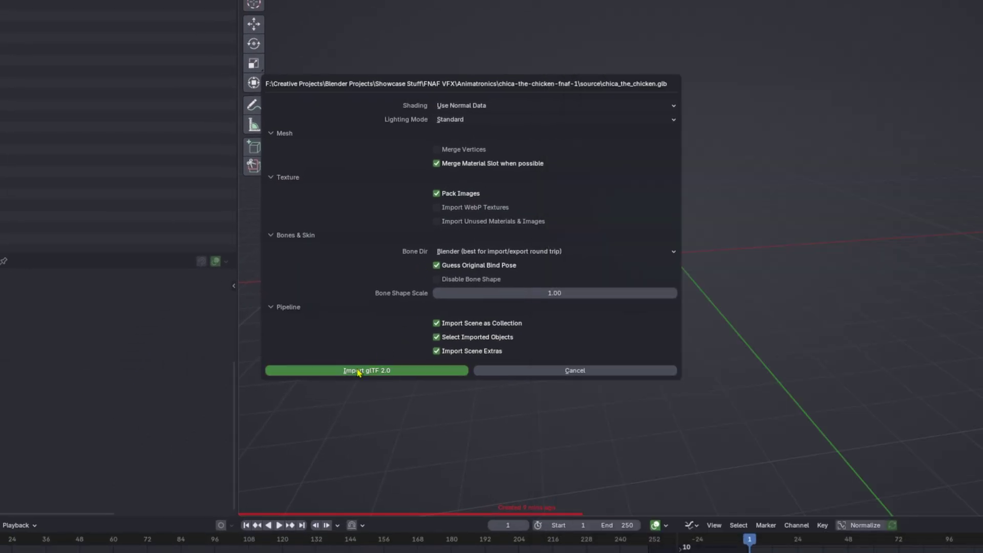
click(363, 386)
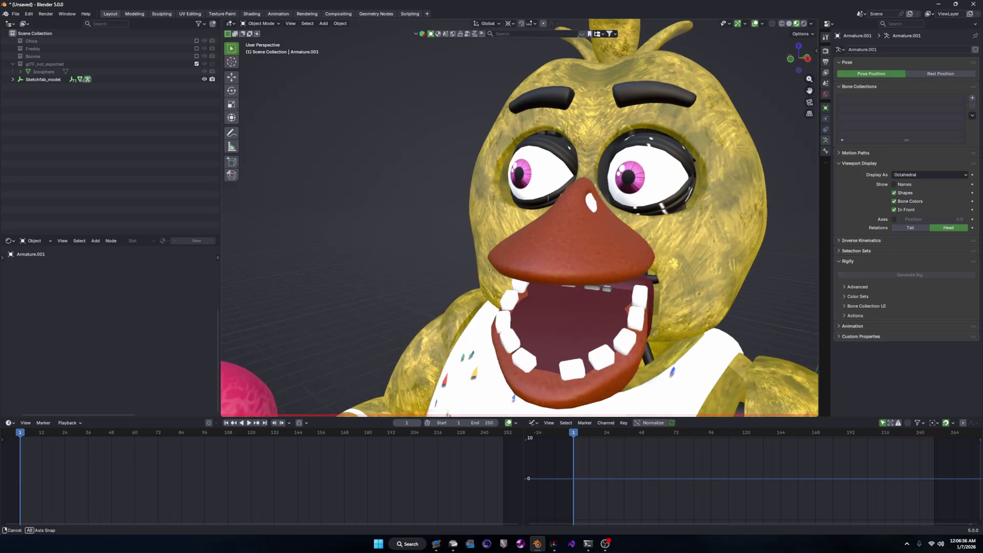
mouse_move(512, 231)
middle_down()
mouse_move(481, 225)
mouse_move(531, 231)
middle_up()
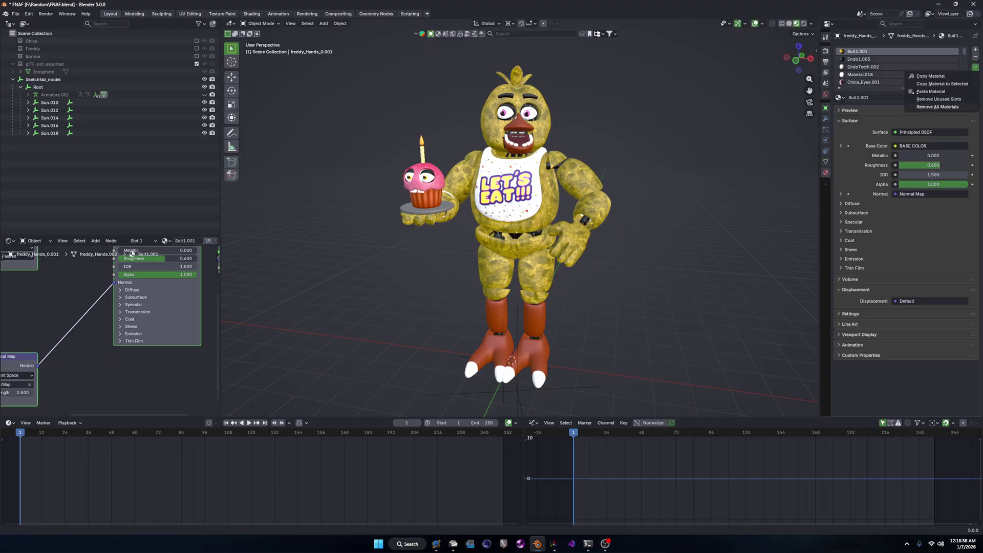
Remove all materials from the Chica model and create a new material whose name begins with "Base C".
click(938, 107)
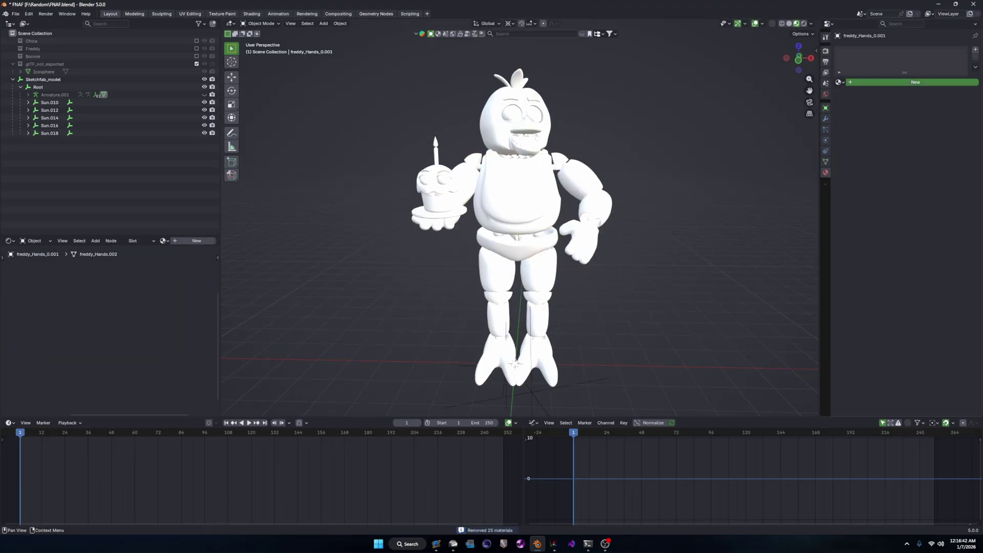
click(916, 81)
text(Base C)
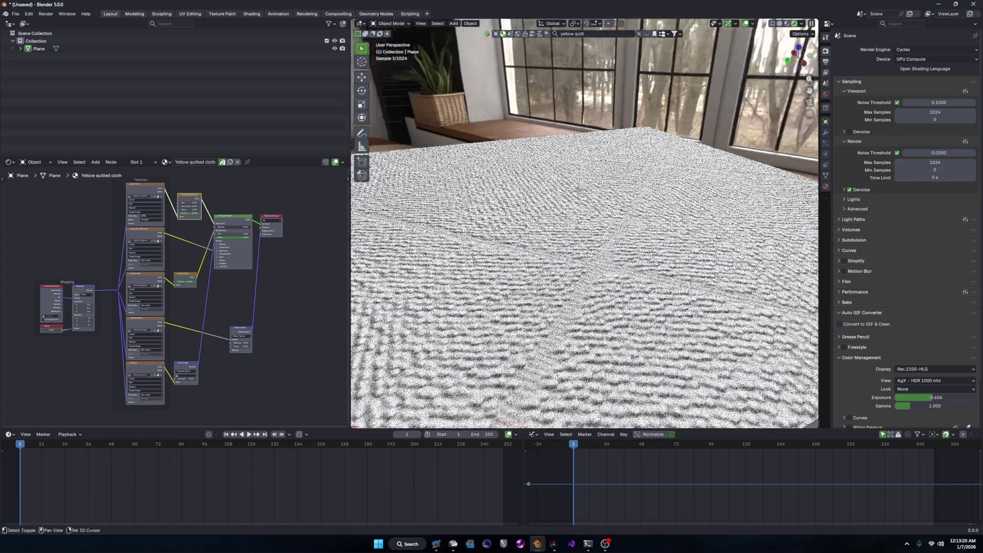
Start a Principled texture setup on the Yellow quilted cloth material's Principled BSDF and select all its texture files.
middle_drag(584, 226, 603, 210)
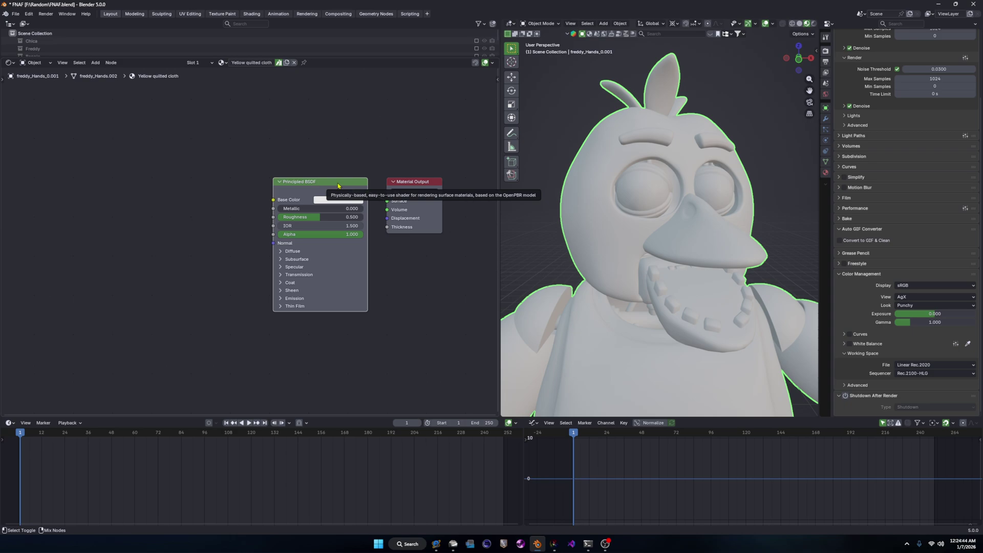
key(ctrl+shift+t)
key(a)
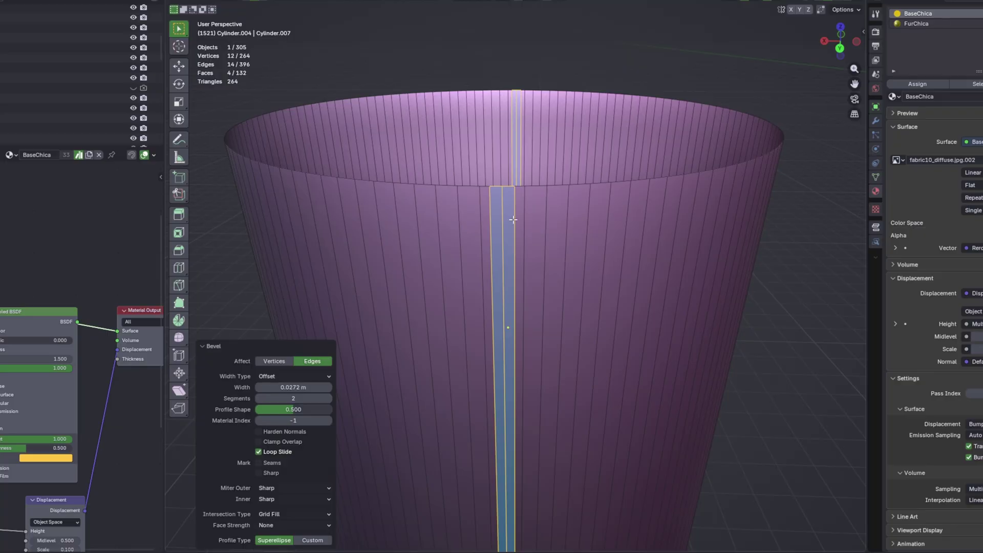
Reduce the selection on the bevelled cylinder to the middle seam edges and move them with Shrink/Fatten to form a groove.
key(ctrl+KP_Subtract)
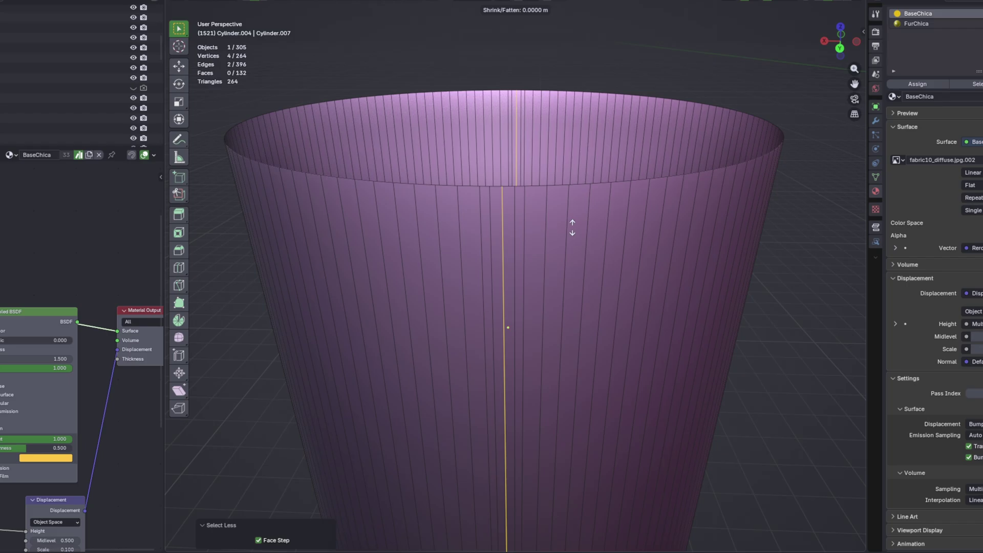
click(569, 267)
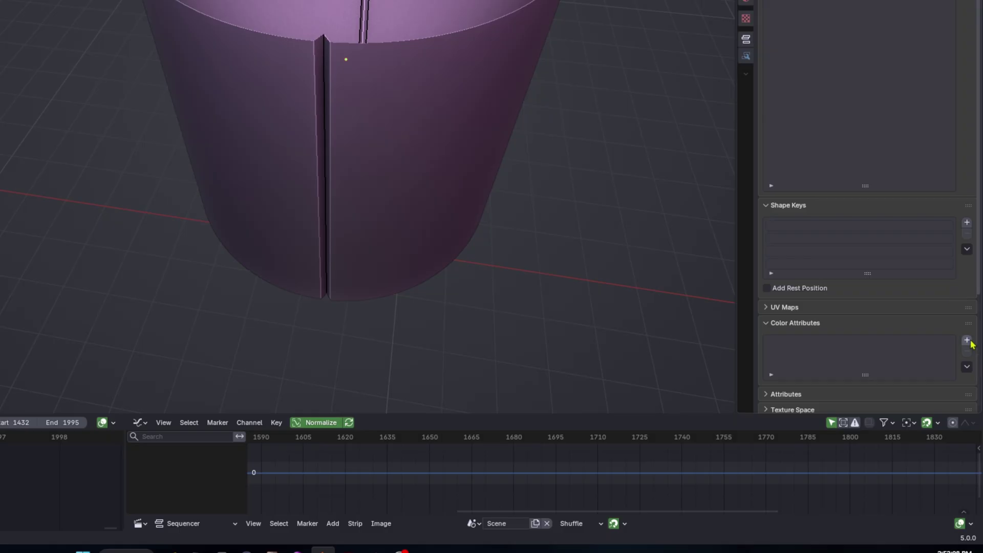
Add a color attribute to the grooved cylinder and inspect the black vertex paint along its seam.
click(967, 341)
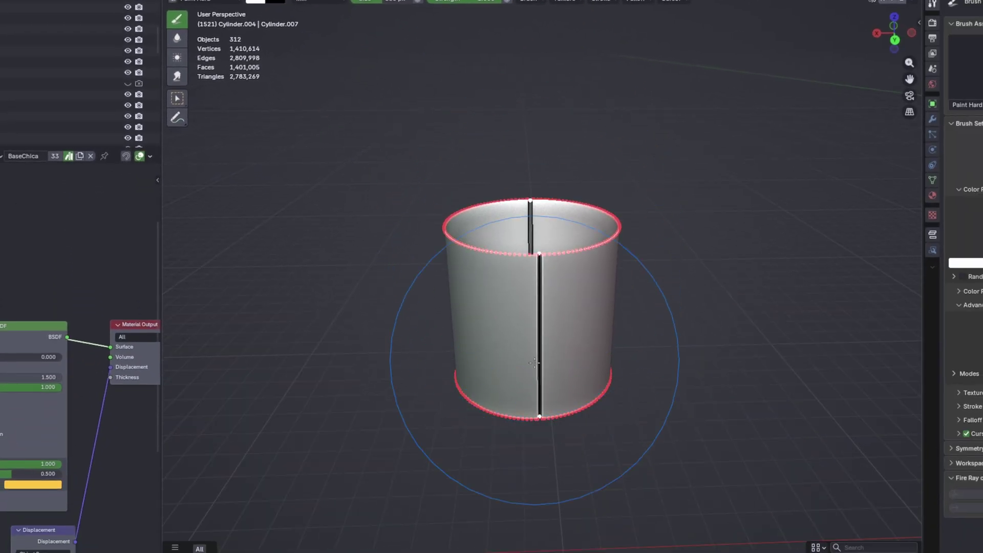
scroll(534, 362, up, 5)
middle_drag(616, 240, 805, 268)
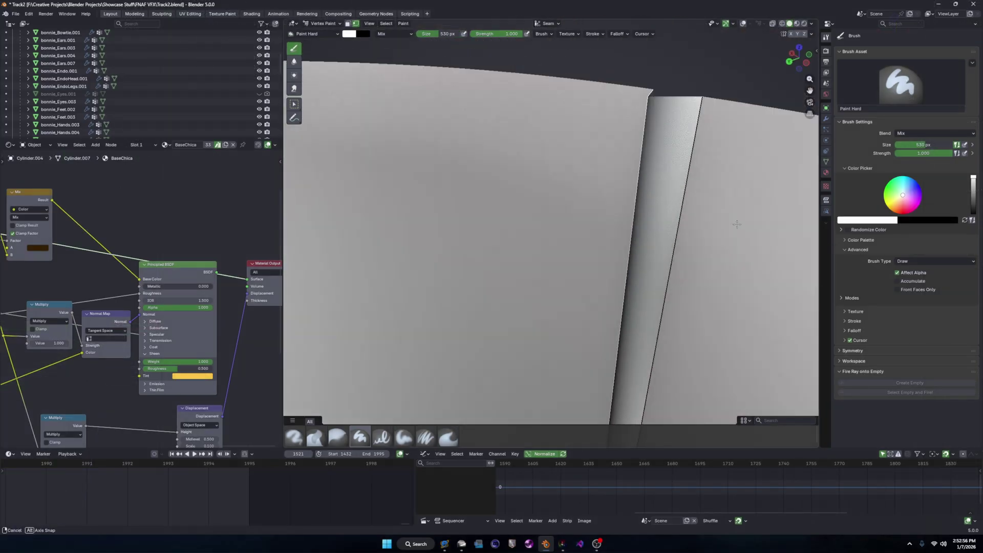
middle_drag(737, 224, 665, 220)
scroll(548, 209, down, 5)
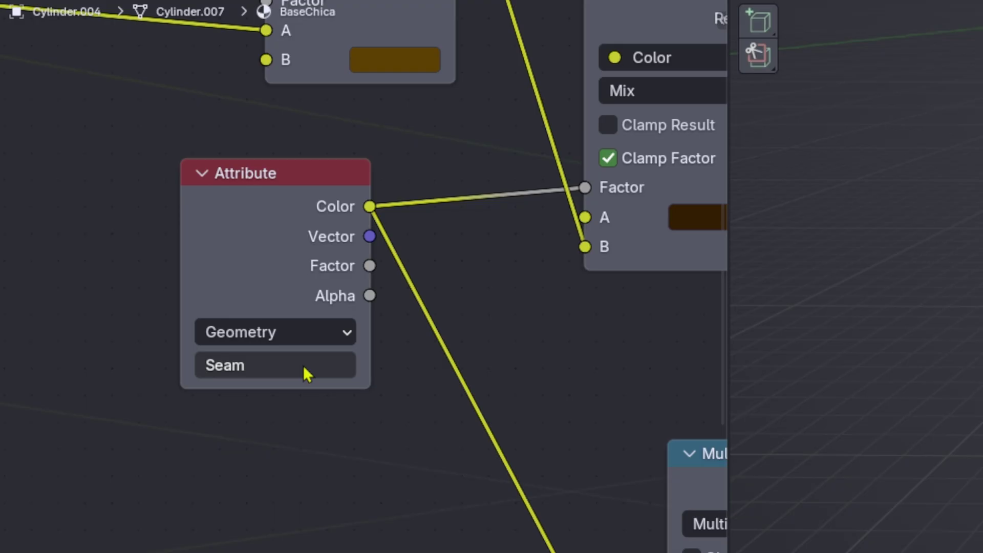
Set the Attribute node in the BaseChica material to read the "Seam" attribute.
click(305, 363)
text(S)
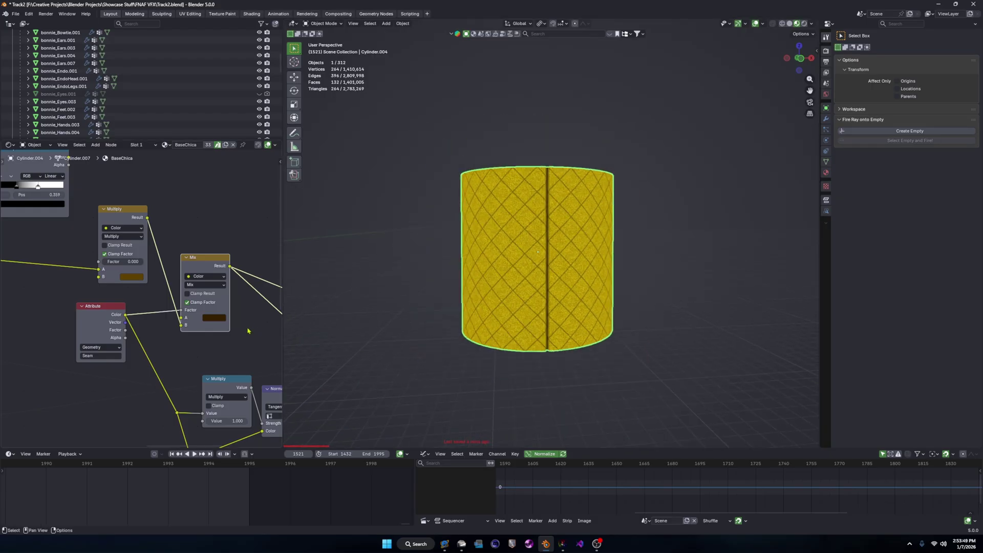
middle_drag(248, 331, 191, 324)
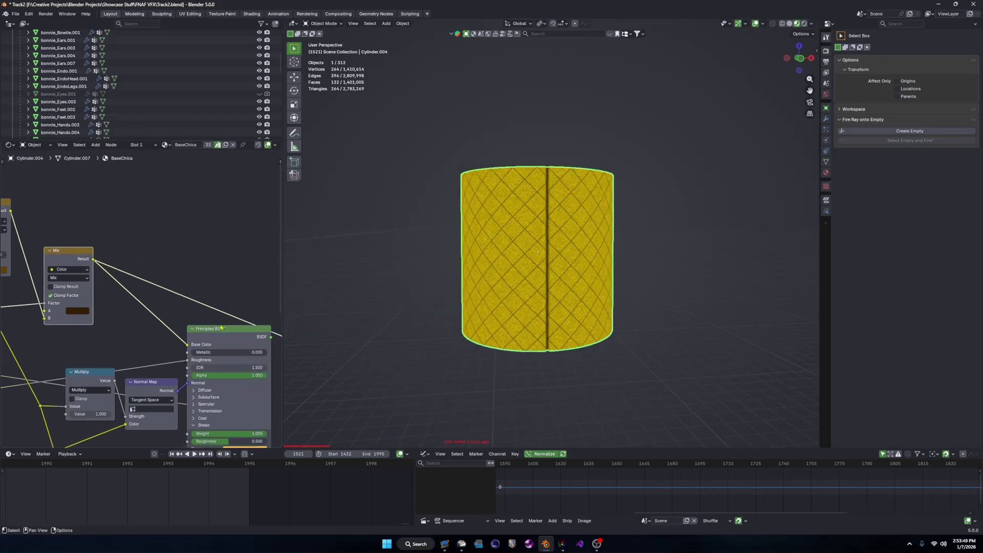
scroll(191, 324, down, 3)
scroll(544, 223, up, 3)
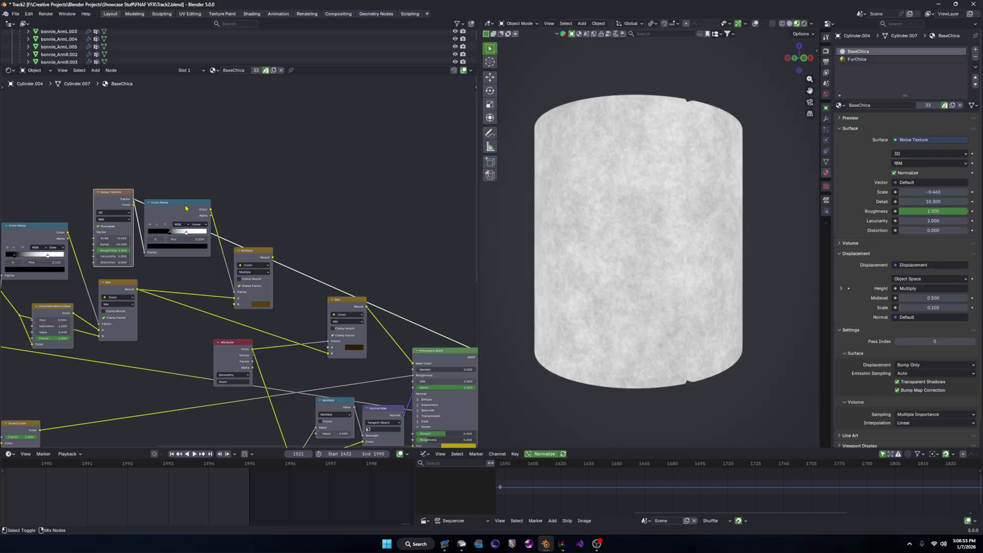
Preview the noise texture's Color Ramp on the cylinder, and route the Principled BSDF back to the material output.
ctrl+shift+click(185, 208)
mouse_move(563, 226)
middle_down()
mouse_move(555, 219)
mouse_move(578, 227)
middle_up()
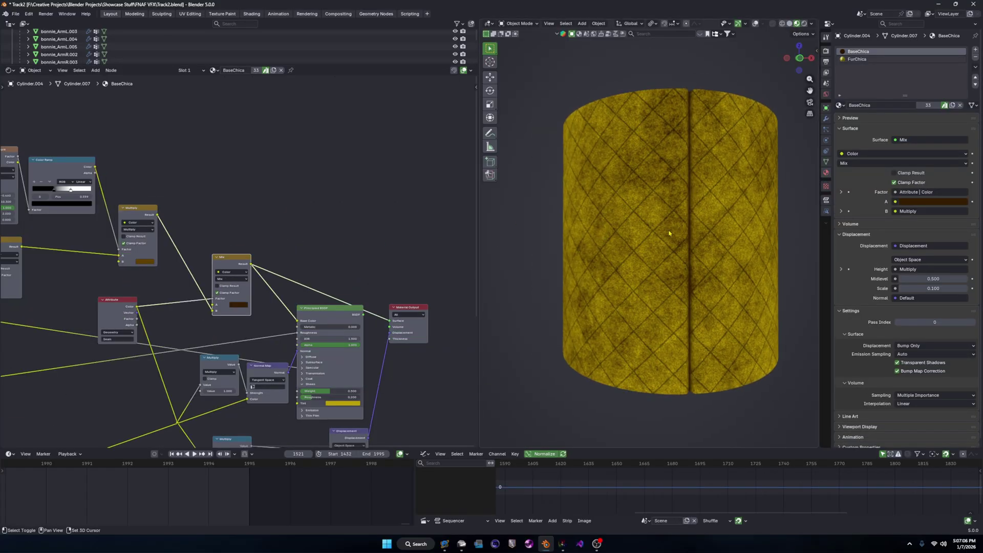
middle_drag(604, 233, 698, 273)
ctrl+shift+click(335, 318)
Lower the sheen weight on the BaseChica material's Principled BSDF.
scroll(651, 283, up, 3)
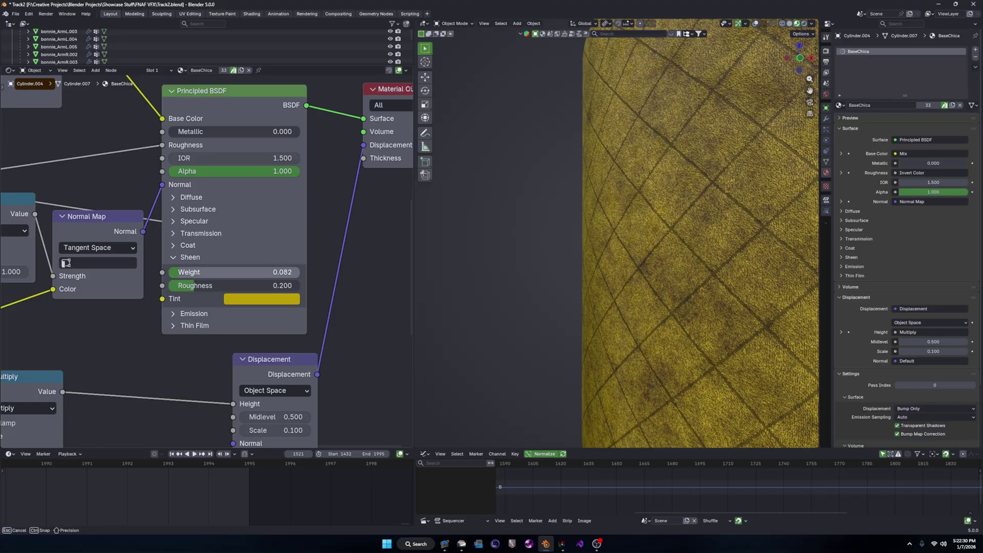
drag(238, 272, 174, 272)
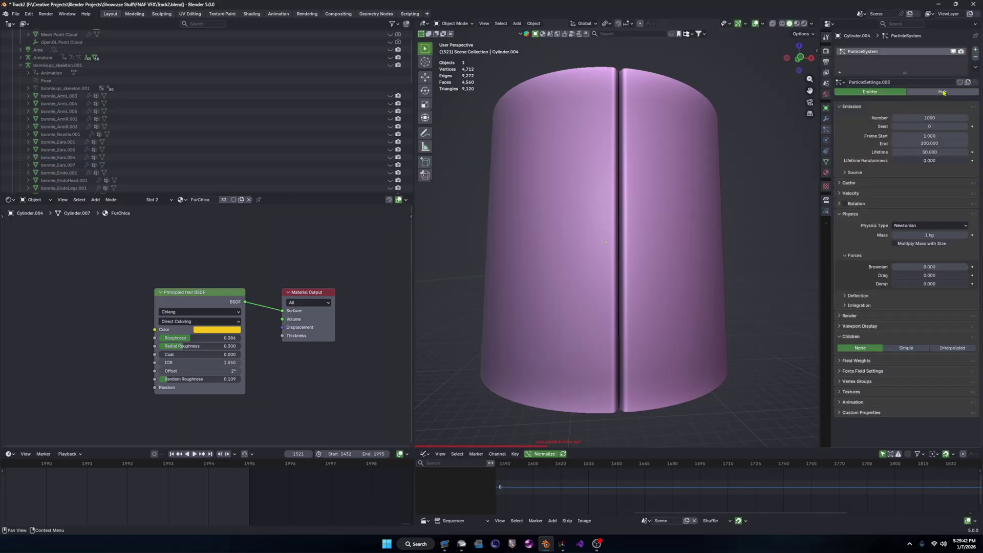
Change the cylinder's particle system type from Emitter to Hair.
click(942, 92)
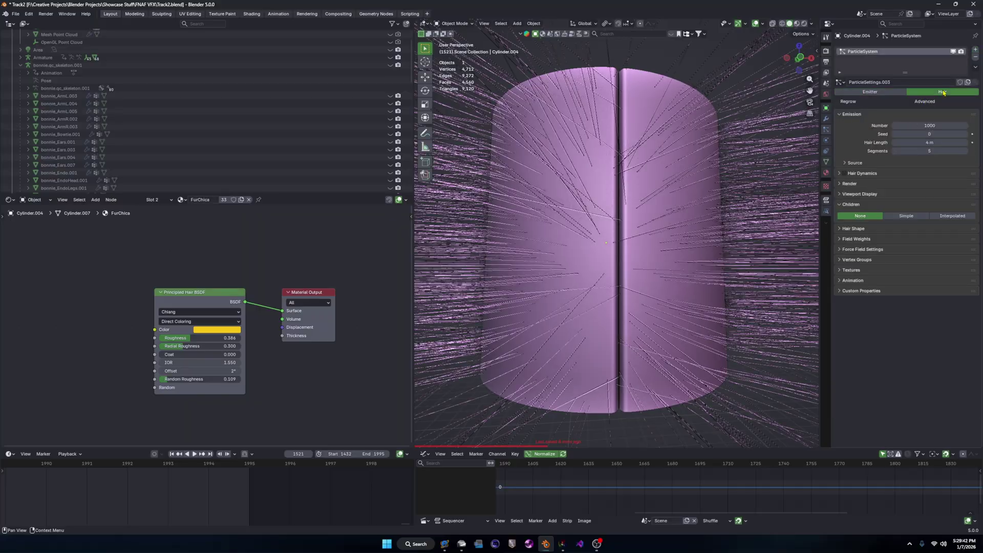
middle_drag(619, 198, 603, 223)
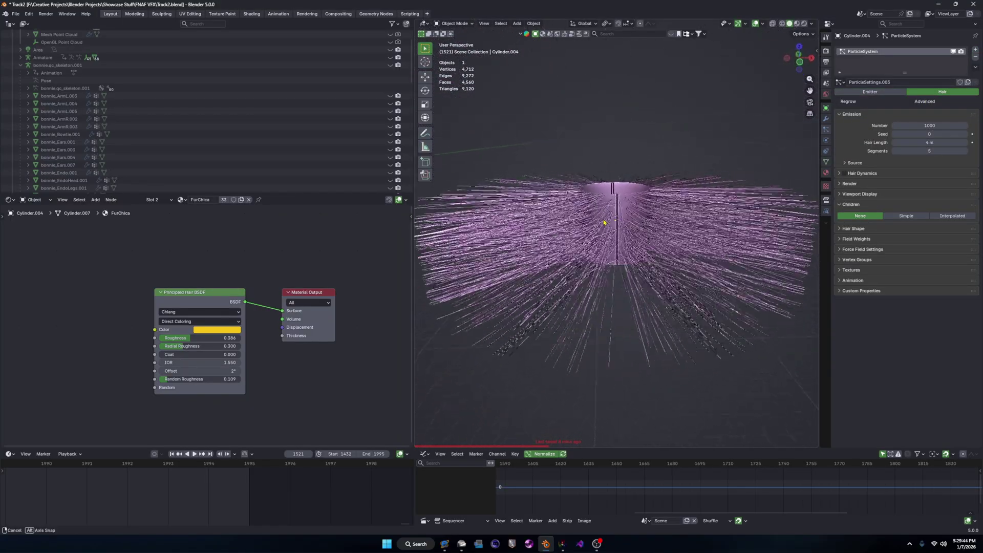
scroll(603, 223, up, 5)
Set the hair's render material to FurChica and open the cylinder's material settings.
click(886, 184)
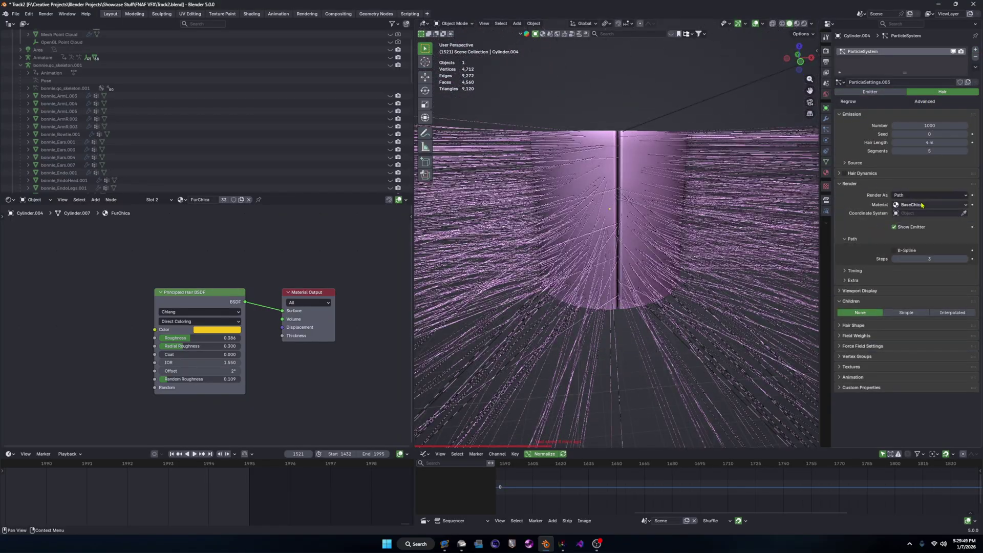
click(922, 205)
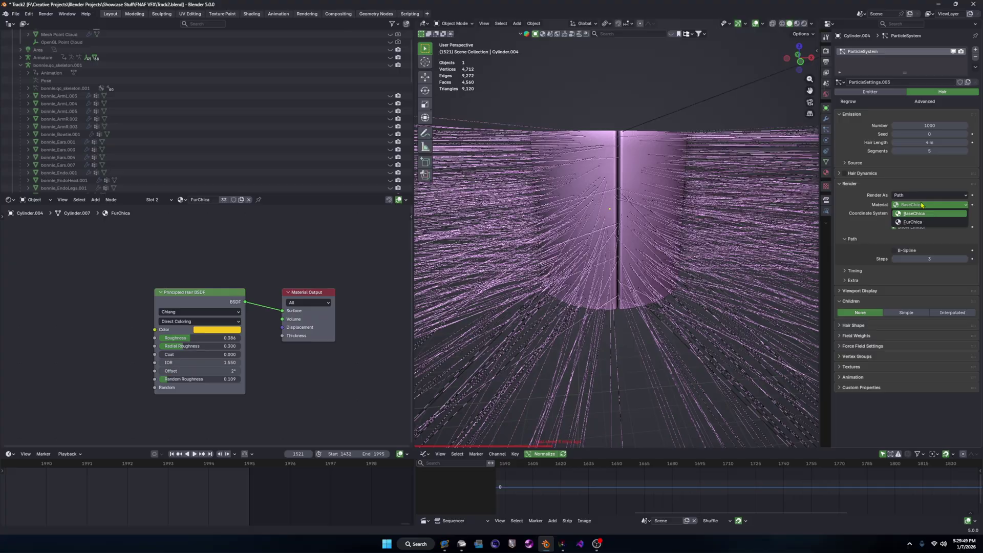
click(913, 222)
click(826, 172)
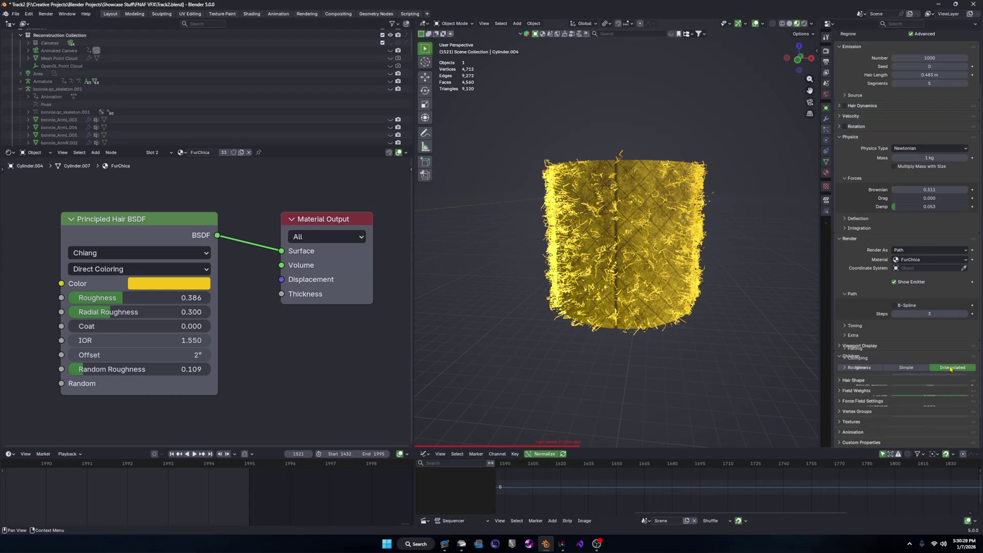
Set the fur's children to Interpolated and go through the child hair settings.
scroll(935, 329, down, 3)
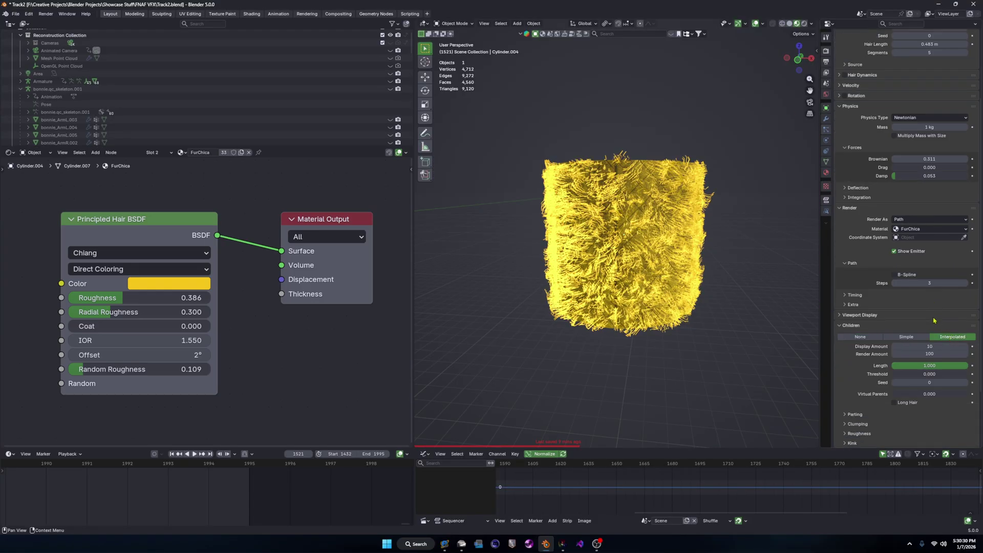
key(Return)
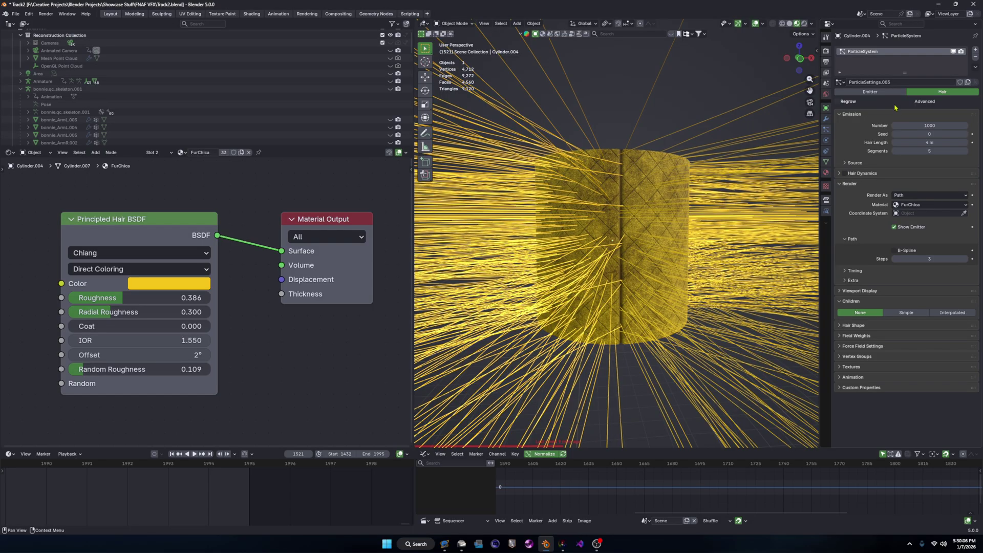
Enable the Advanced hair options and adjust the Brownian value in the particle forces.
click(917, 102)
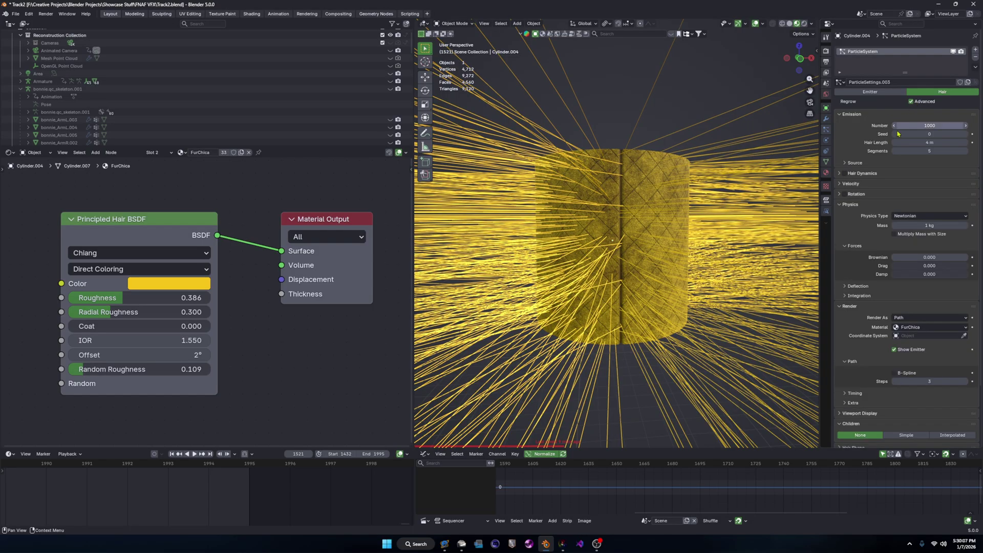
scroll(859, 209, down, 1)
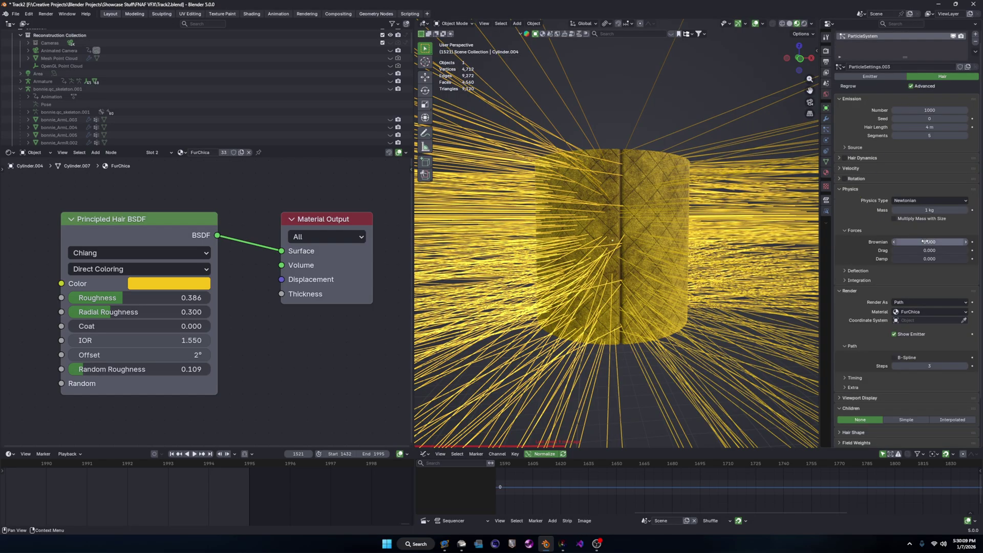
drag(930, 241, 929, 262)
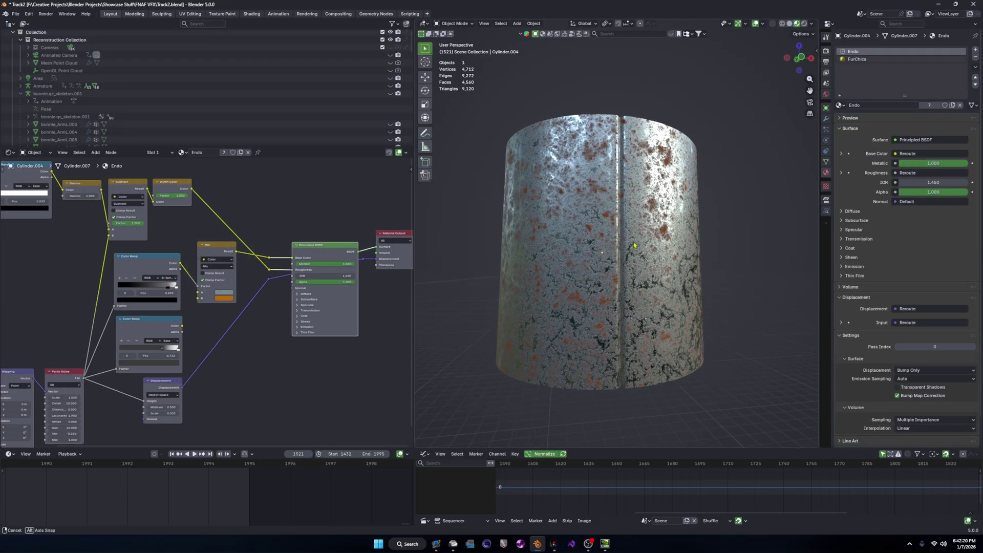
middle_drag(623, 247, 625, 249)
scroll(625, 250, up, 3)
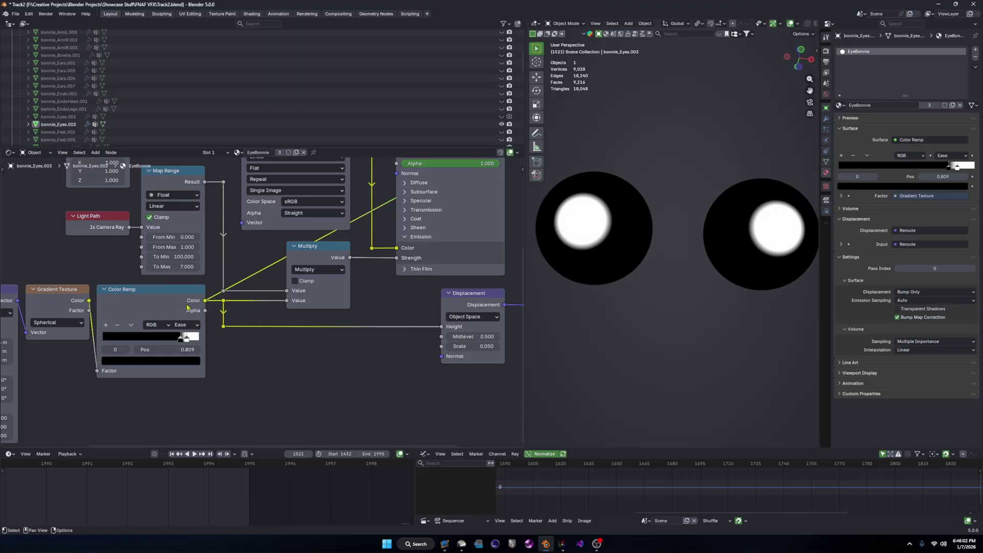
Route the EyeBonnie material's Principled BSDF back to the material output in place of the Color Ramp preview.
shift+middle_drag(327, 308, 289, 314)
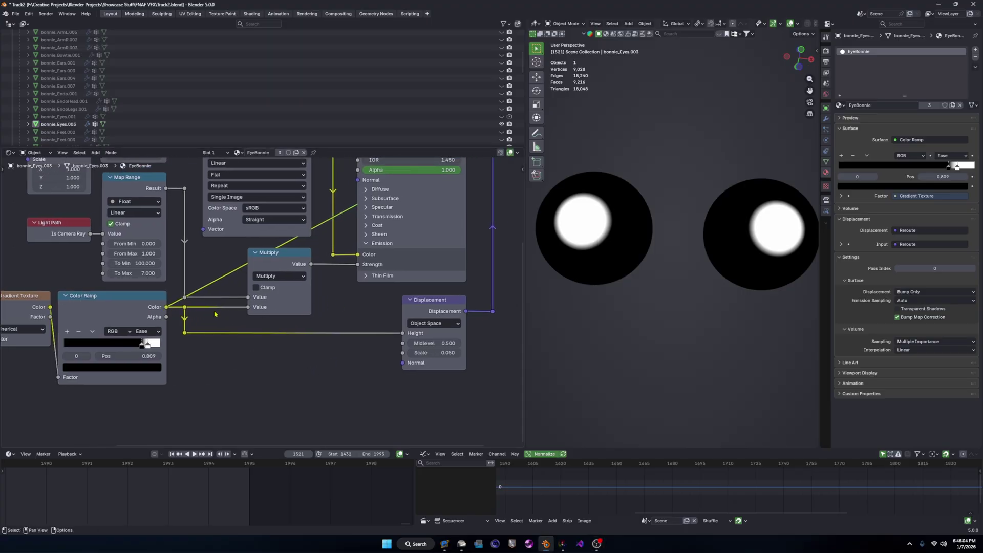
middle_drag(377, 270, 249, 373)
ctrl+shift+click(307, 226)
middle_drag(659, 259, 635, 254)
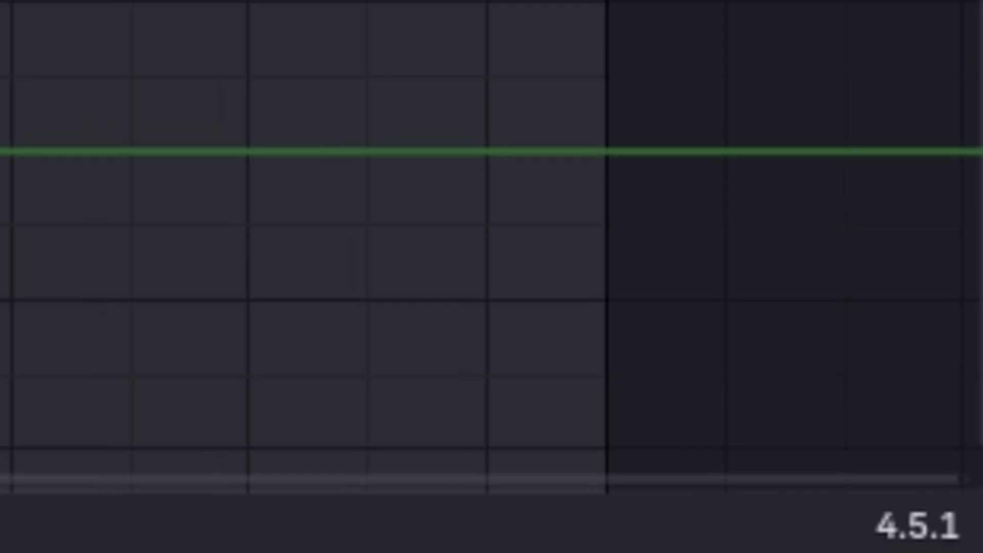
Save the current project file in Blender 4.5.1.
key(ctrl+s)
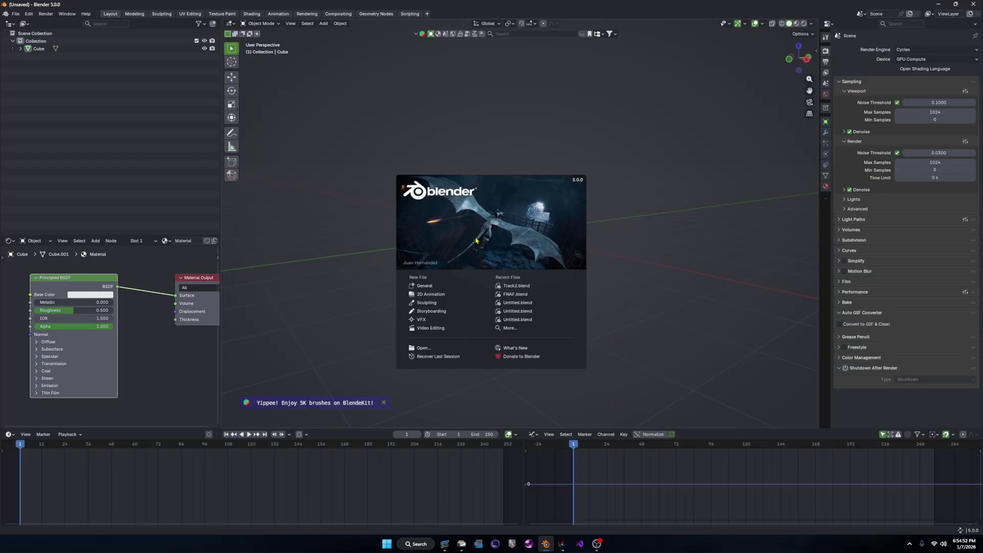
Import the Colmap model from the Glomap Version's 04 SCENES folder with camera motion as animation and the point cloud.
click(15, 14)
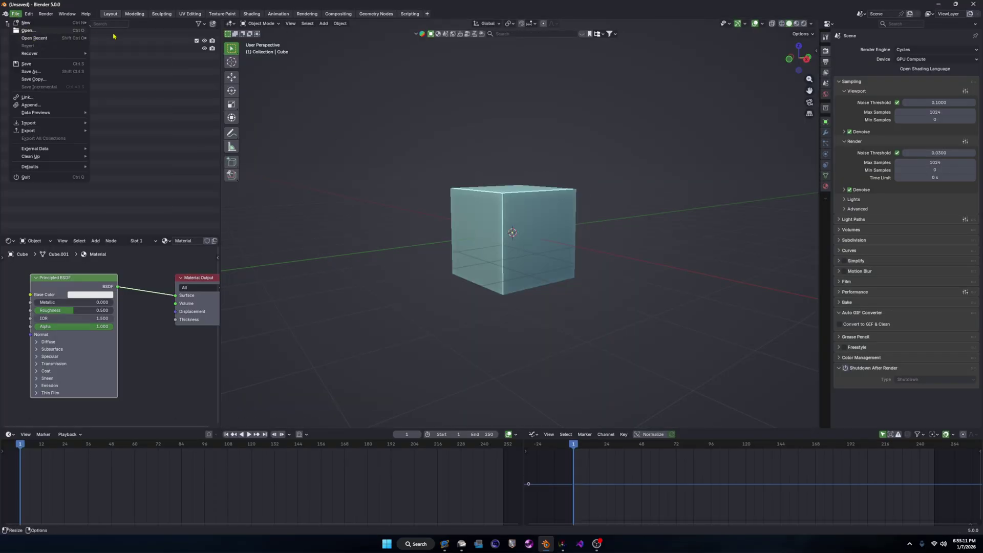
click(27, 30)
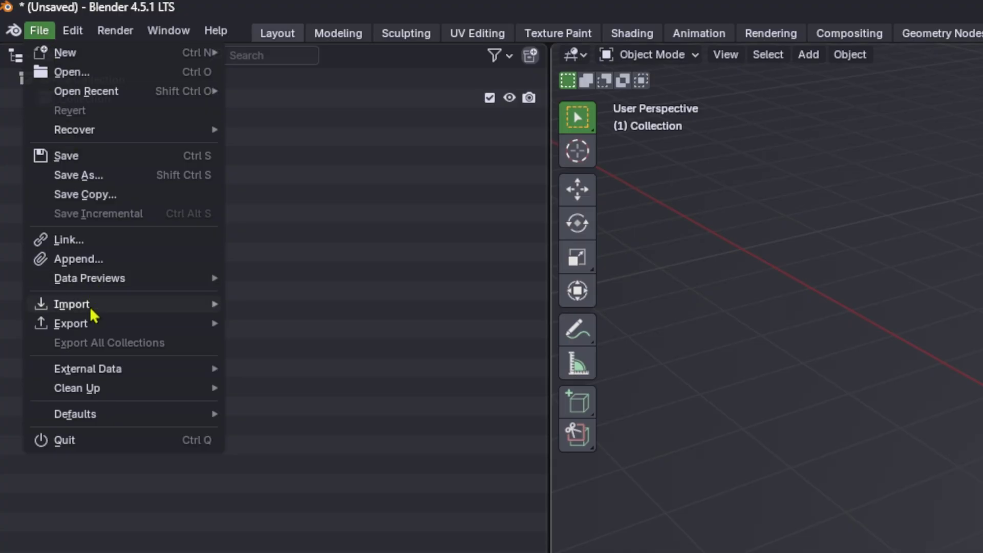
mouse_move(193, 307)
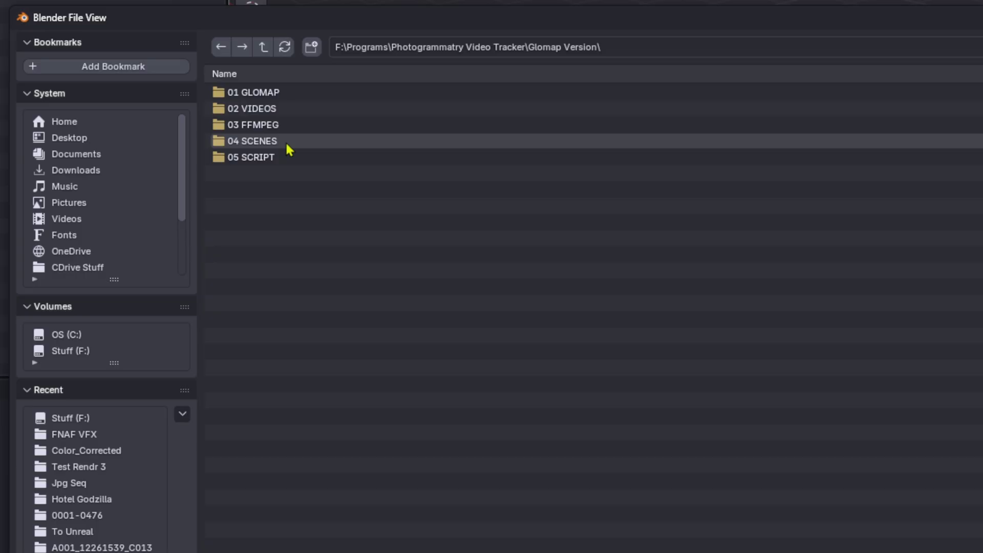
click(287, 145)
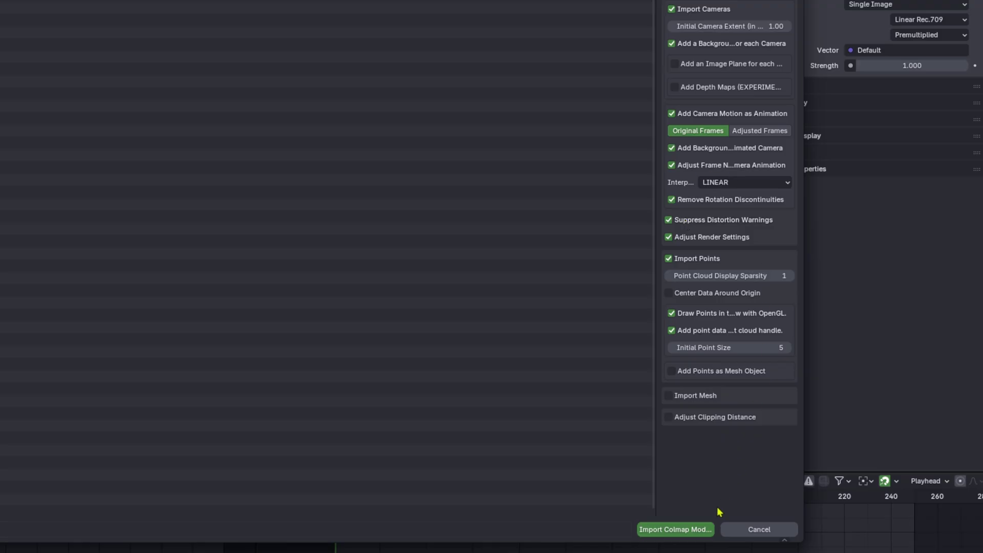
click(699, 529)
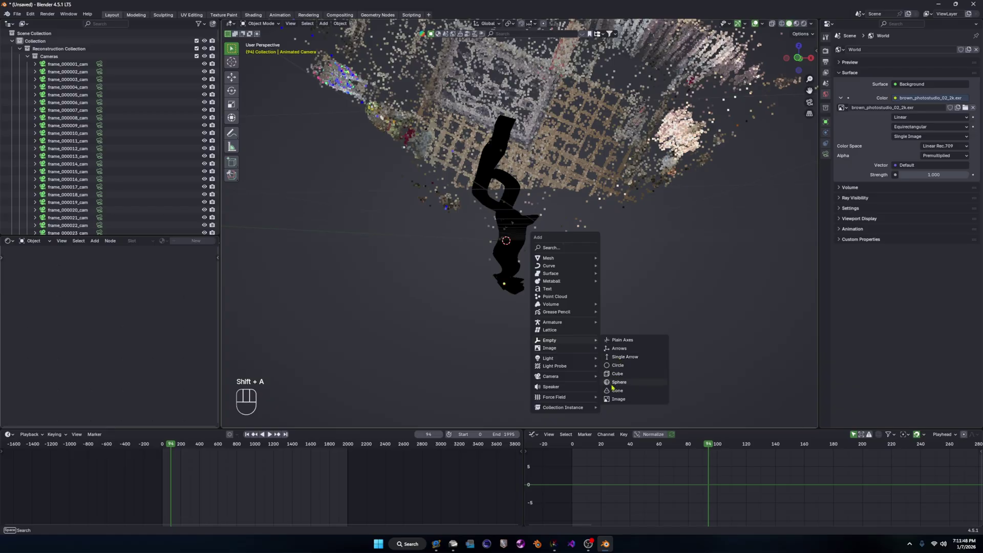
Add a sphere empty at the 3D cursor and parent all the imported cameras and points to it.
click(617, 383)
key(a)
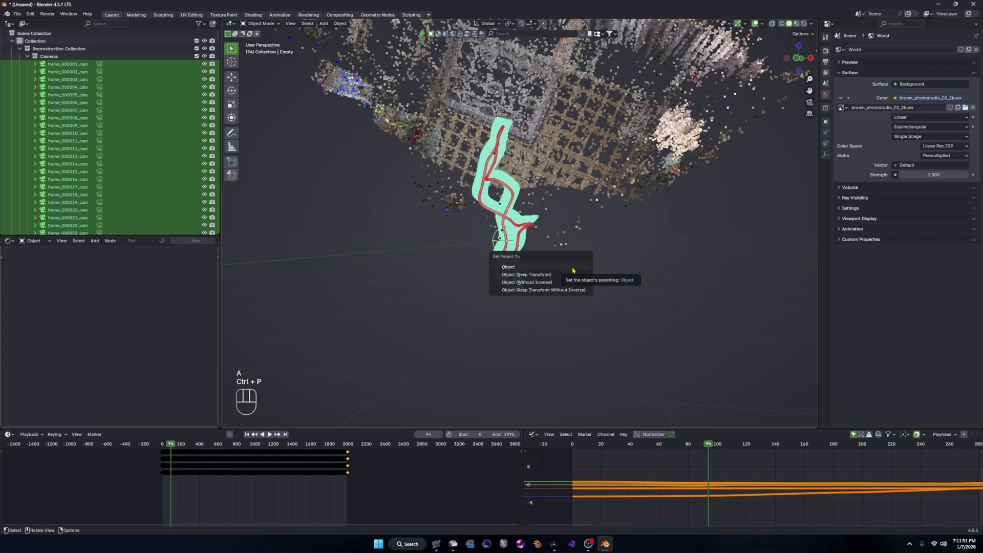
Set the transform pivot to 3D Cursor, and rotate and move the parent empty to level the point cloud's floor with the grid.
scroll(573, 270, up, 3)
click(508, 24)
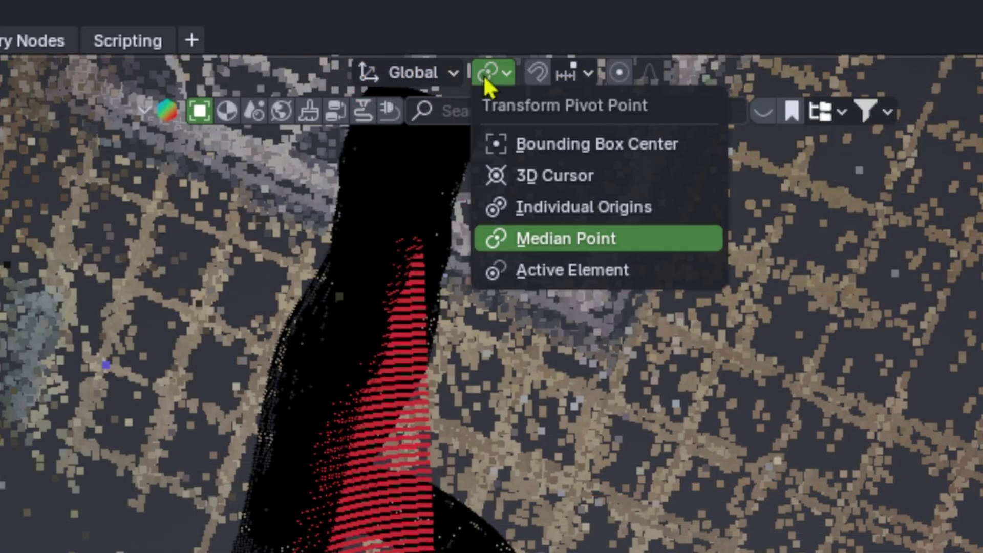
click(546, 177)
key(r)
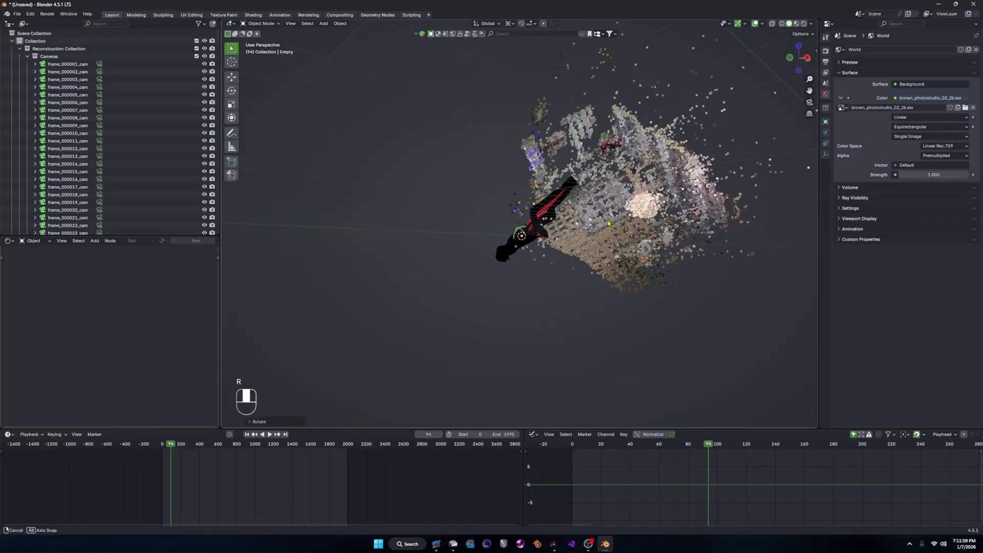
key(r)
mouse_move(608, 223)
middle_down()
mouse_move(768, 199)
mouse_move(605, 219)
middle_up()
key(g)
click(605, 218)
scroll(605, 219, up, 4)
scroll(605, 219, down, 6)
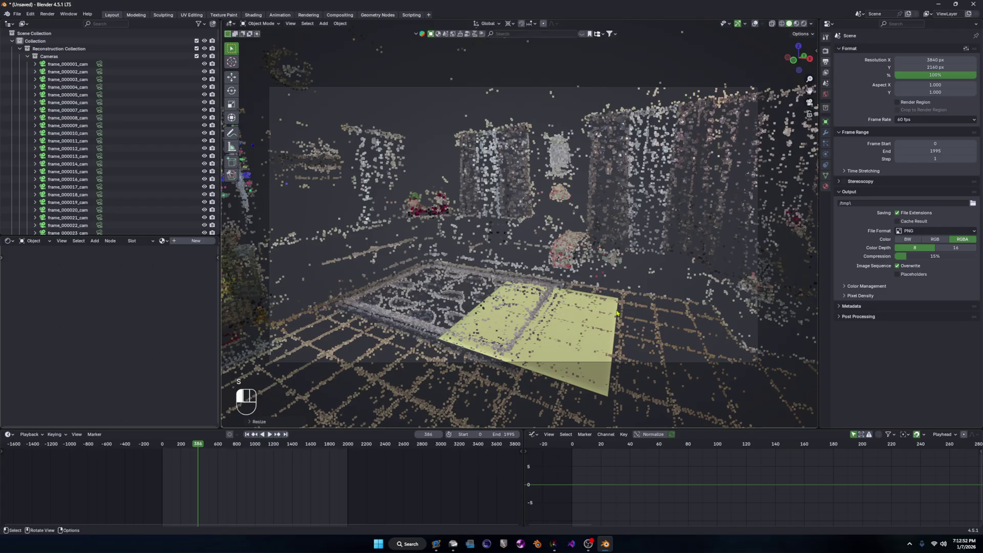
Move the reference plane onto the floor beside the rug and scrub the tracked footage to check its alignment.
key(g)
click(544, 302)
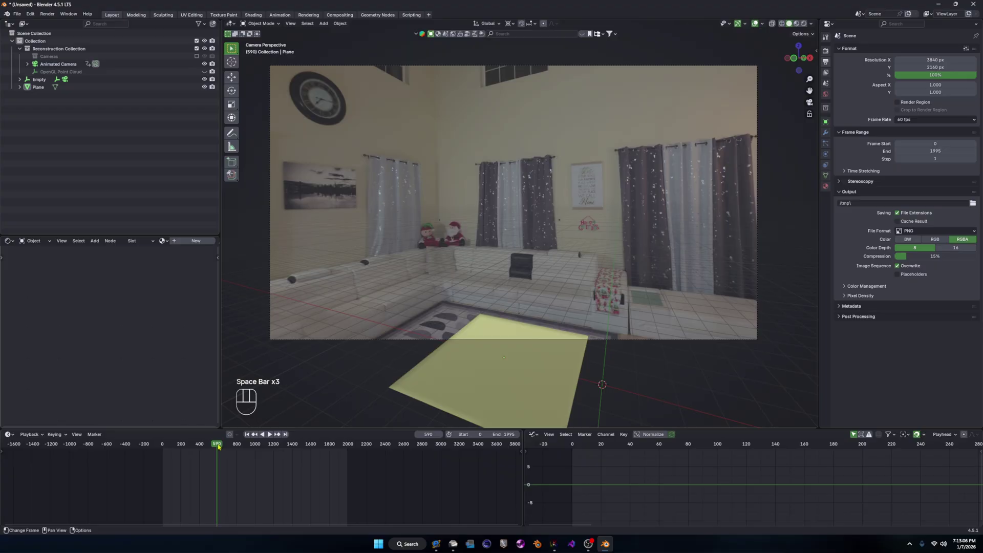
mouse_move(218, 446)
mouse_down()
mouse_move(182, 447)
mouse_move(208, 448)
mouse_up()
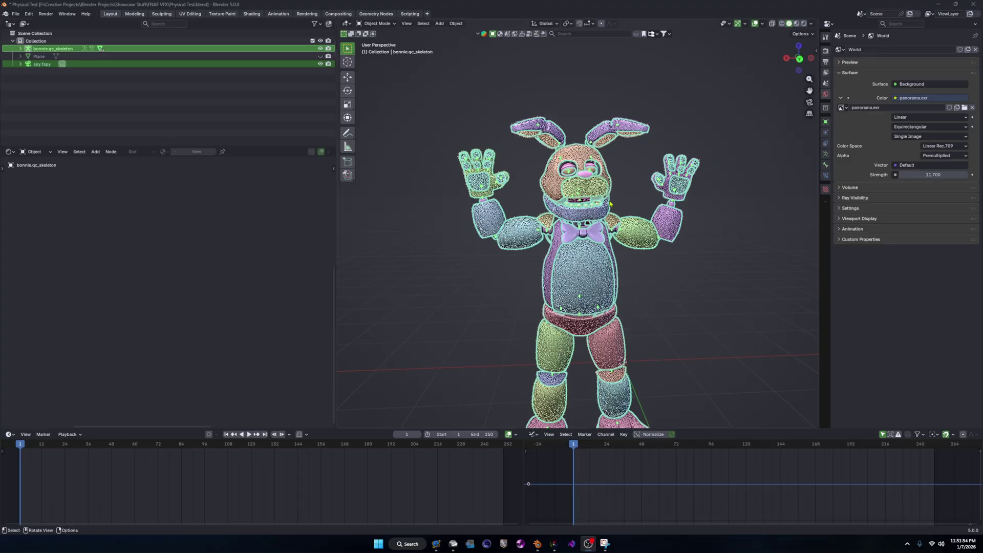
Shift the Tiles floor plane's selected geometry along X to match the footage and finish editing the Tiles.002 block.
scroll(531, 293, down, 3)
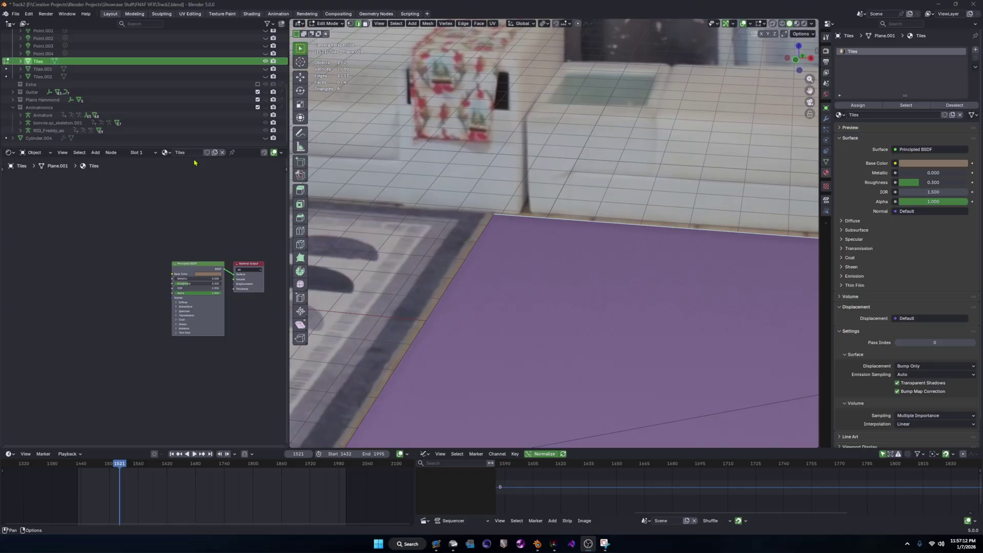
key(g)
key(x)
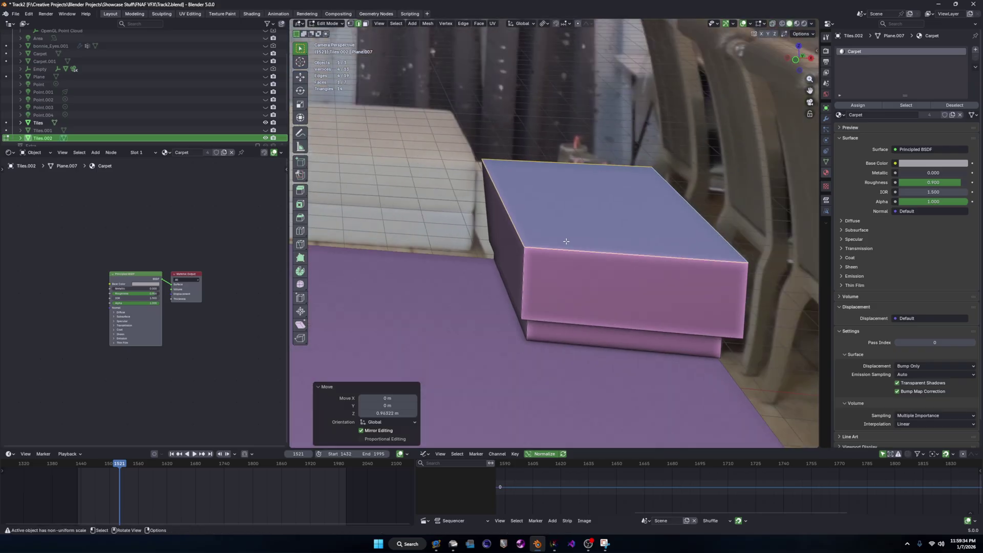
scroll(512, 238, down, 2)
key(Tab)
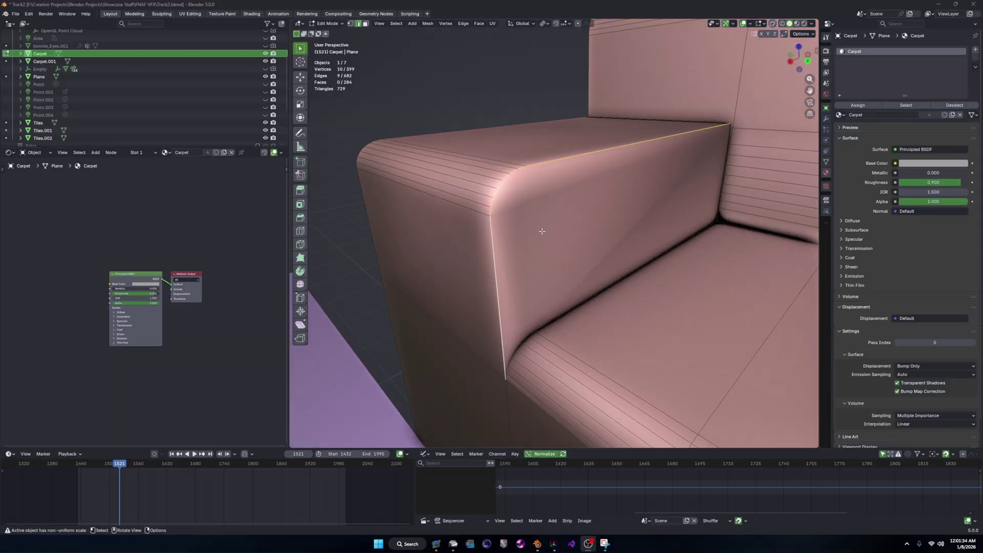
Bevel the couch armrest's selected front and upper edges about 0.011 m wide with 5 segments, and finish mesh editing.
key(ctrl+b)
click(607, 237)
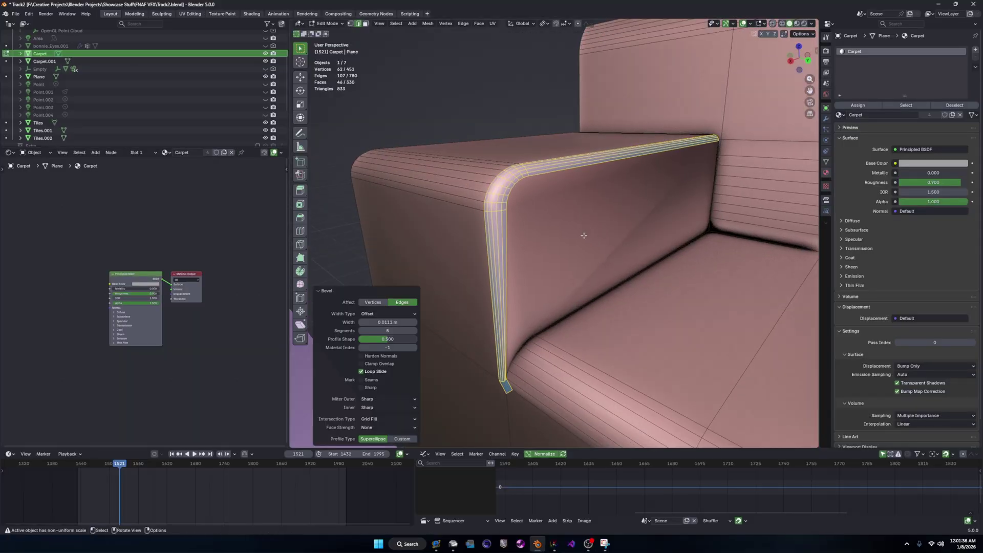
key(Tab)
scroll(563, 230, down, 6)
middle_drag(662, 229, 542, 231)
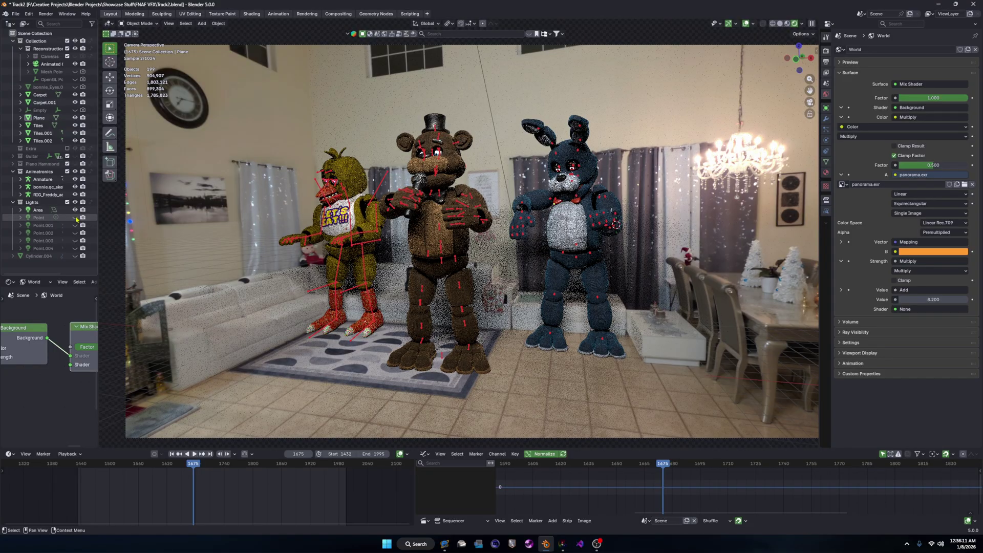
Show the Point, Point.001 and Point.002 lights in the rendered camera view.
click(75, 218)
click(75, 225)
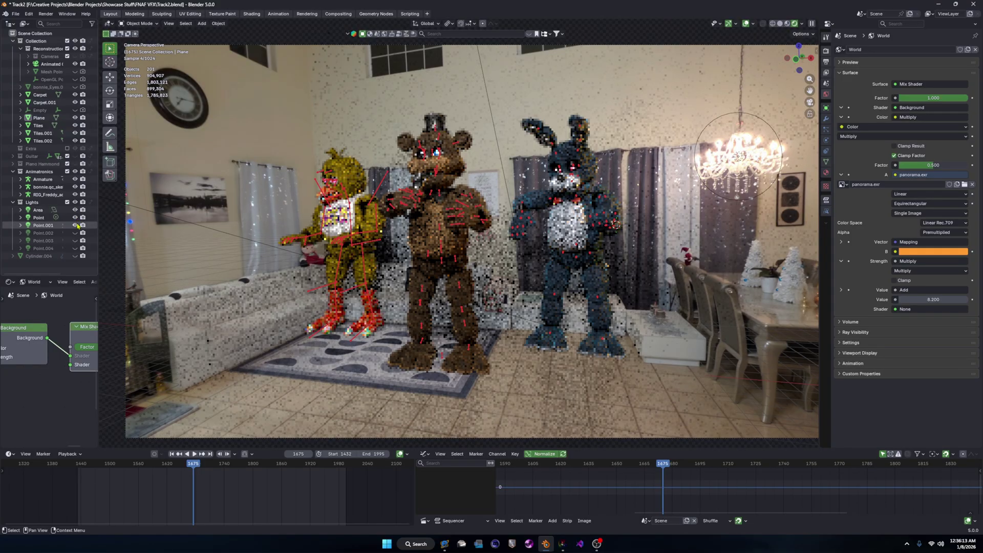
click(75, 233)
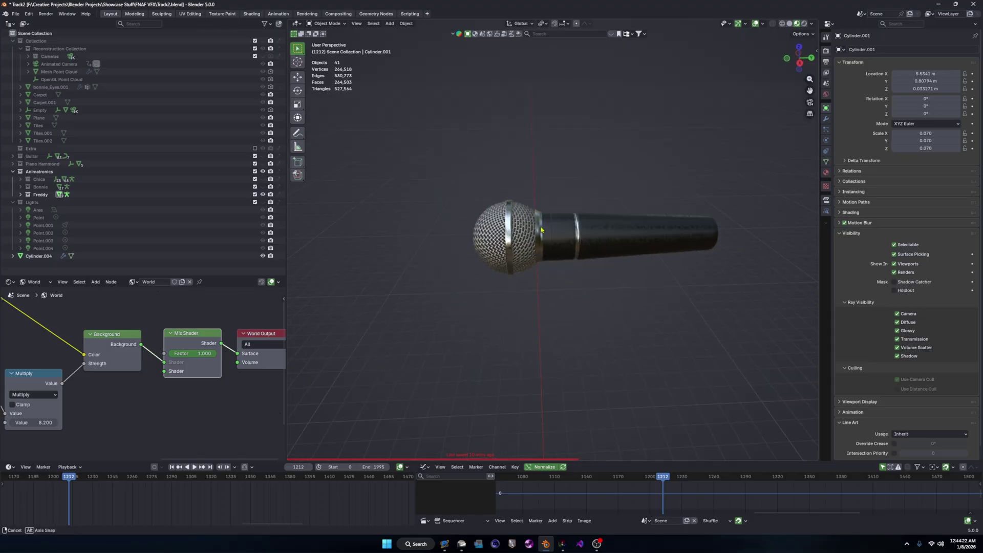
Inspect the microphone model and freely rotate Freddy's right shoulder bone to pose the arm holding it.
middle_drag(541, 230, 632, 161)
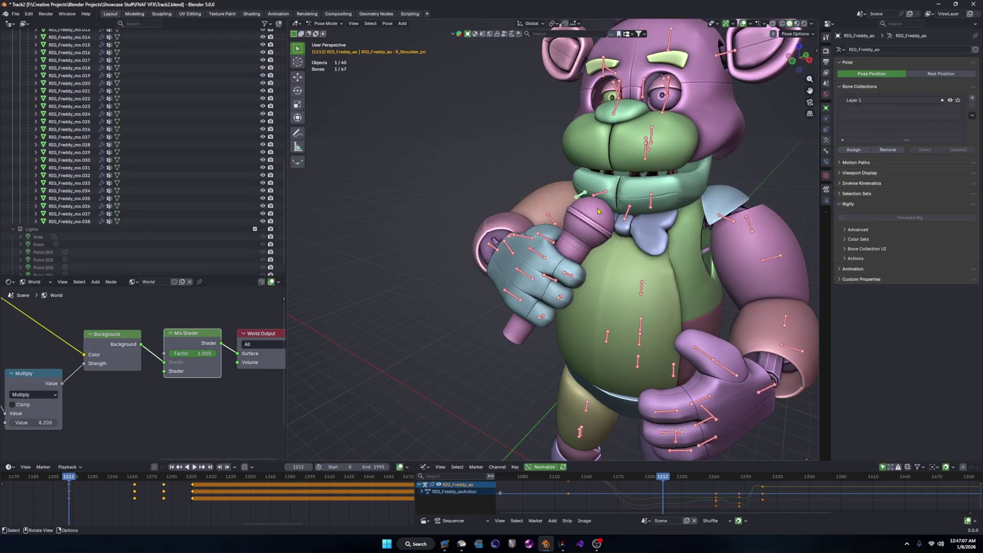
key(r)
key(r)
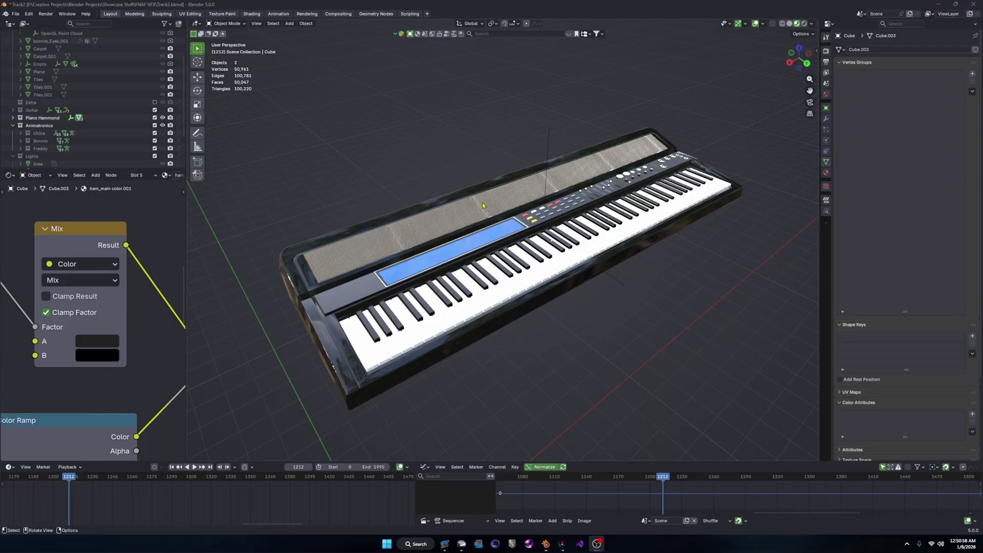
Connect the red Mix node's result to the Base Color of the keyboard's body material and toggle the Piano Hammond collection's isolation.
scroll(482, 205, down, 3)
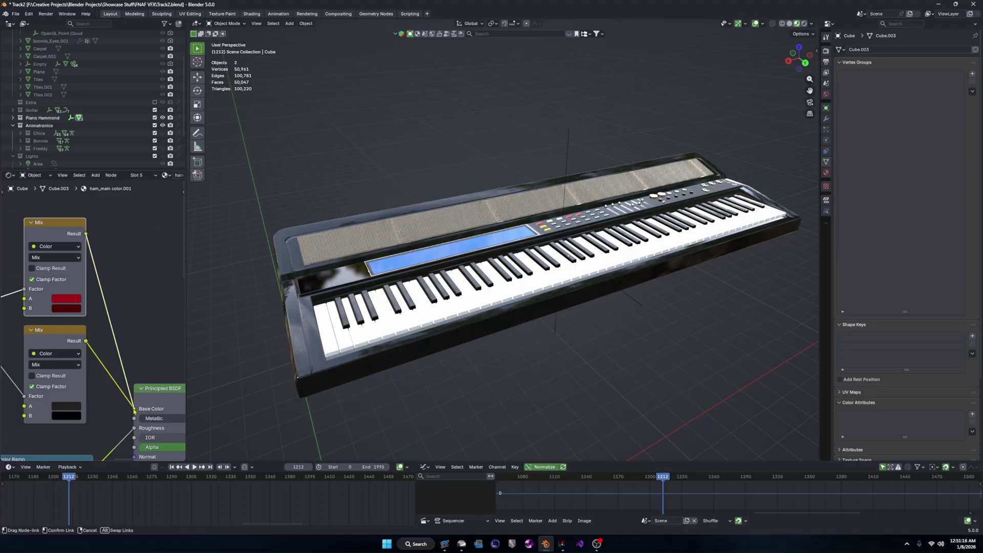
drag(134, 410, 134, 410)
middle_drag(461, 256, 512, 256)
scroll(358, 246, up, 6)
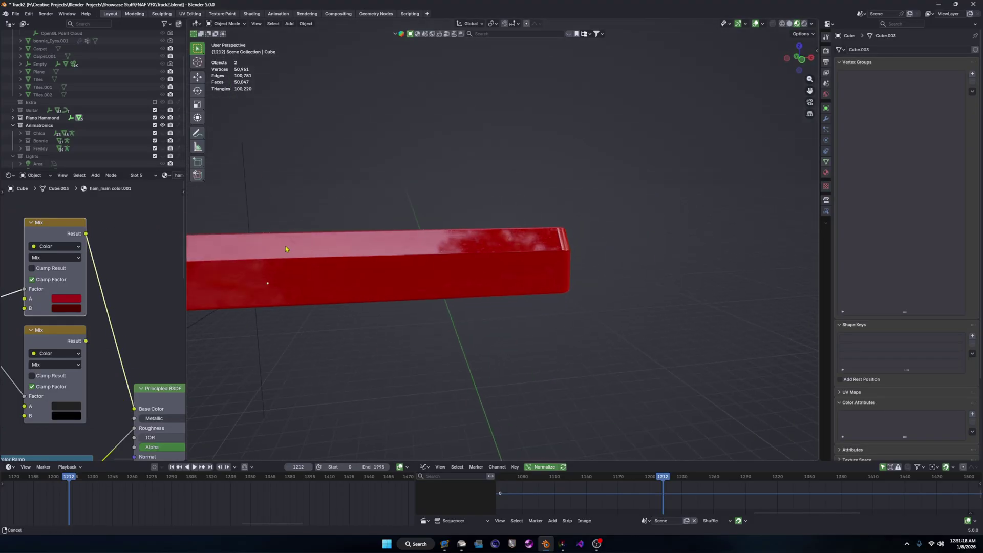
scroll(285, 249, down, 5)
middle_drag(285, 249, 365, 251)
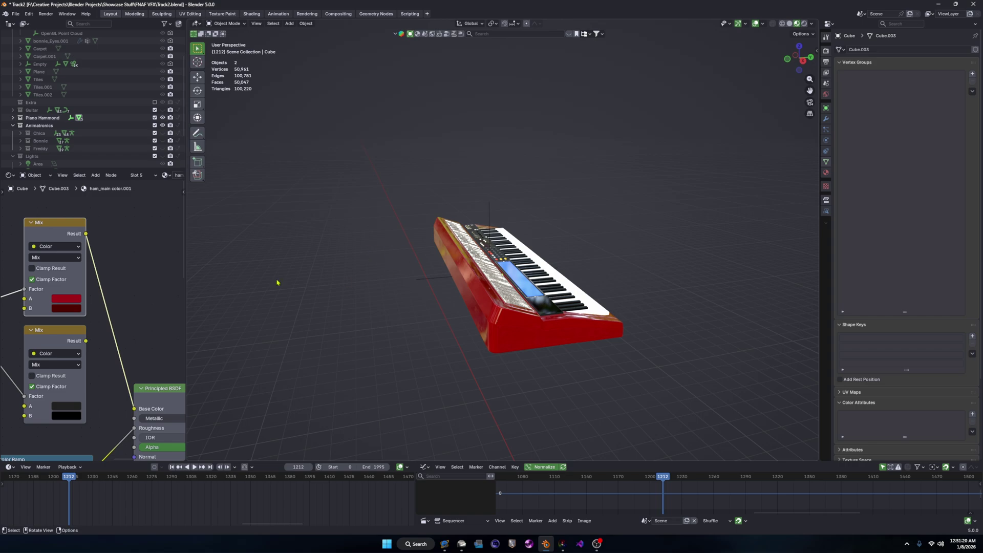
ctrl+click(163, 118)
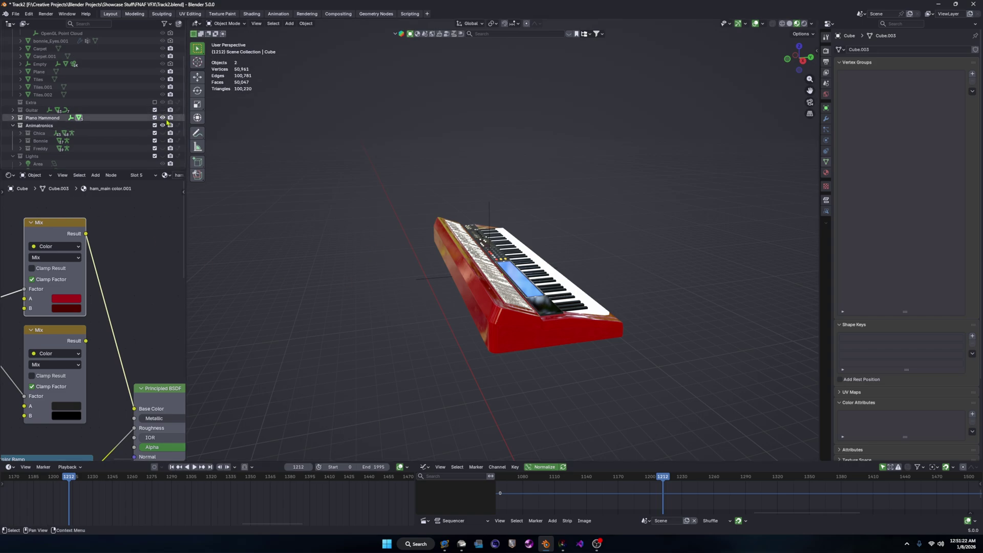
scroll(164, 112, down, 2)
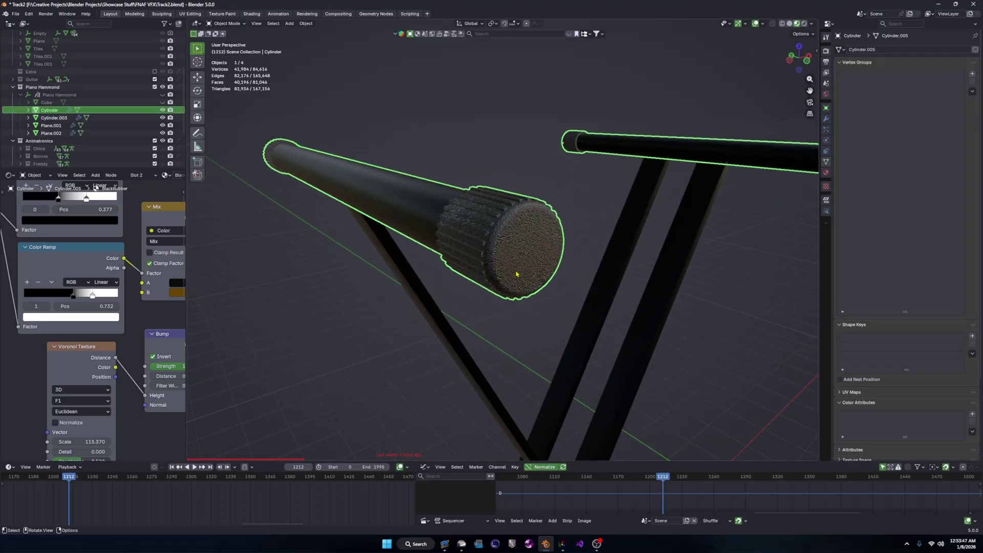
Examine the keyboard stand's cylinder mesh and the red and white guitar model.
key(Tab)
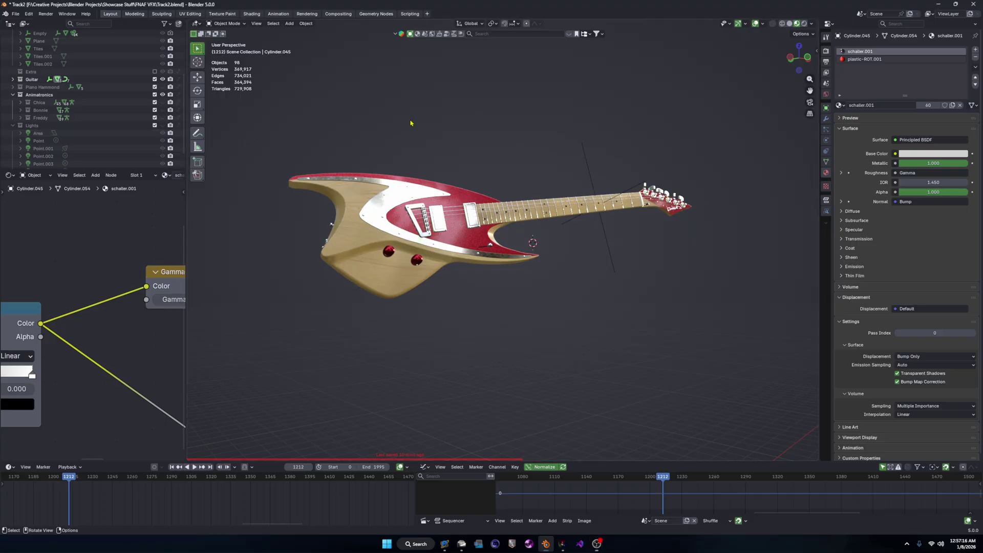
middle_drag(451, 195, 457, 192)
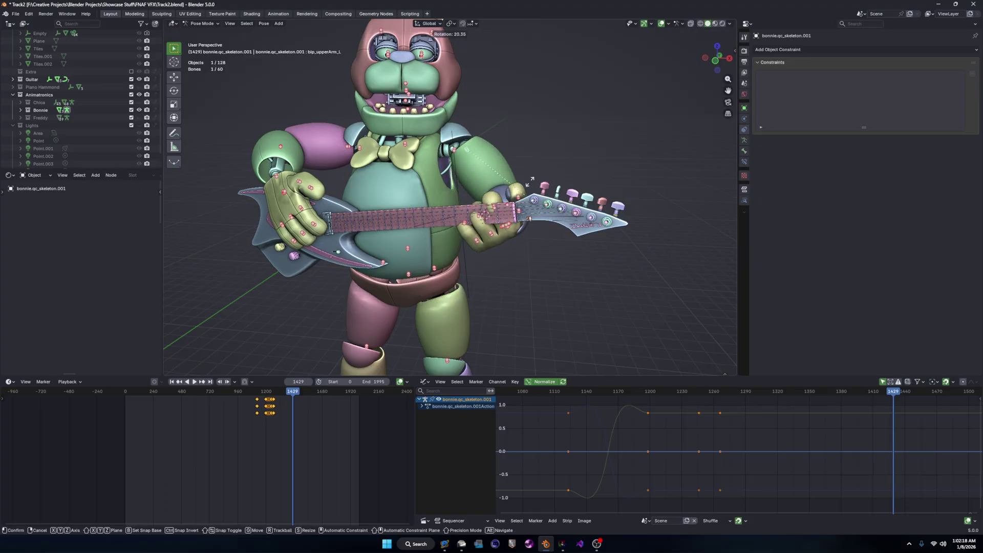
Pose Bonnie at frame 1429 by rotating the left upper arm toward the guitar neck and freely rotating the lower torso bone.
click(523, 140)
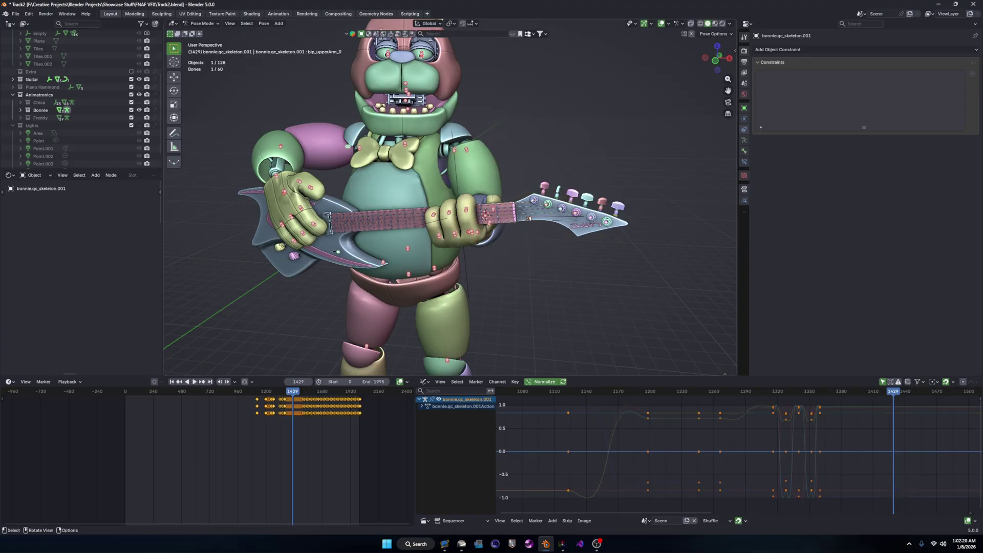
key(r)
key(r)
key(Escape)
click(408, 248)
key(r)
key(r)
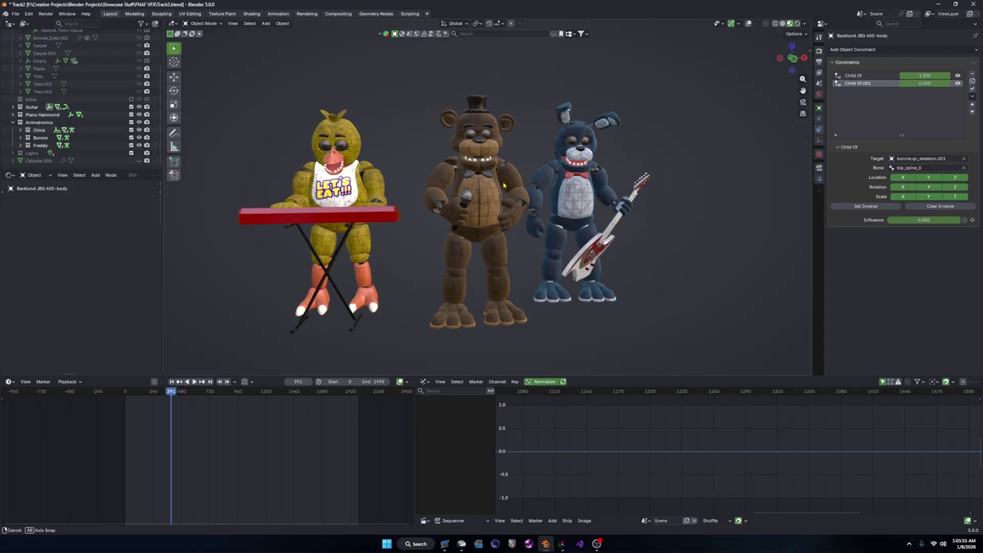
Review the three animatronics with their instruments and play back Bonnie's guitar animation from around frame 1052.
middle_drag(504, 185, 495, 184)
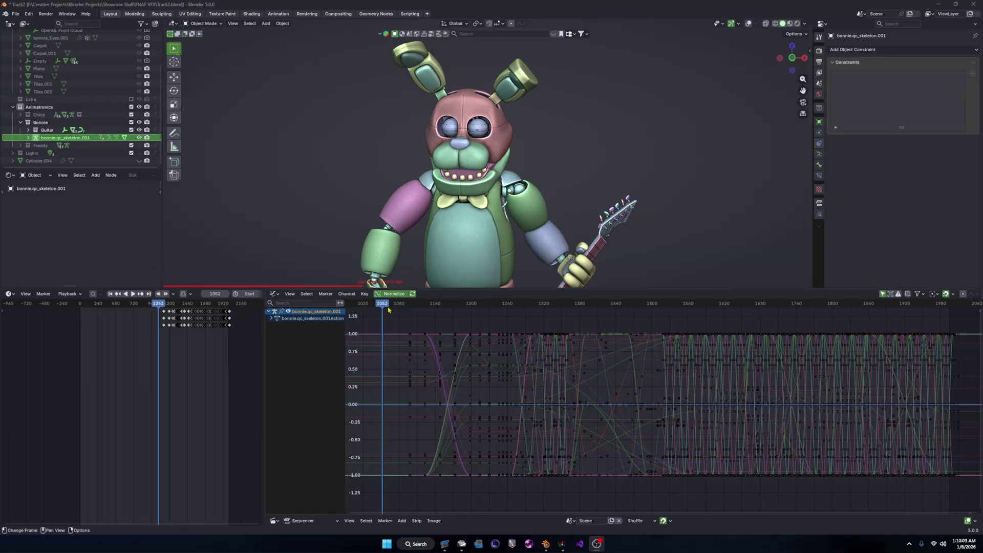
drag(388, 309, 377, 308)
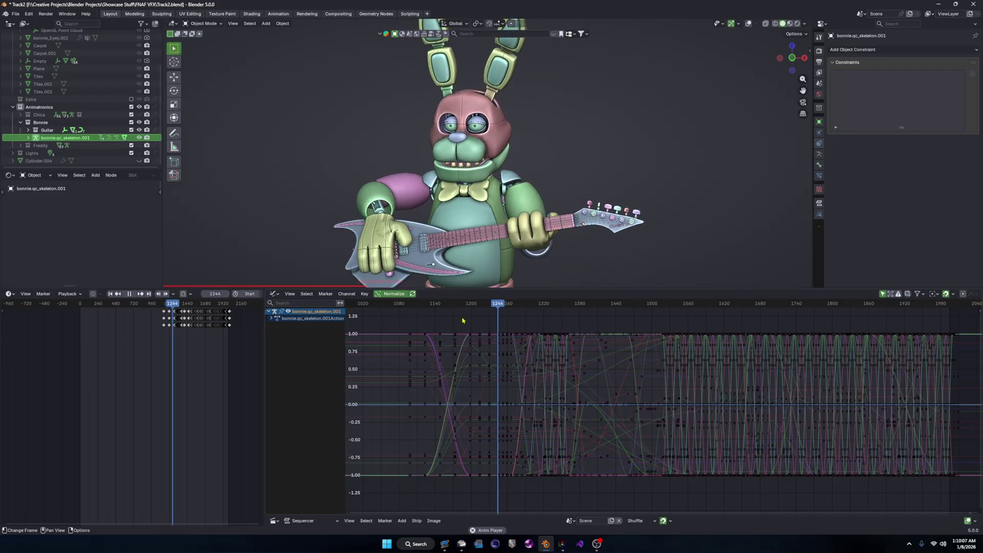
key(Escape)
Select all of Bonnie's animation keyframes and change their interpolation mode.
key(a)
right_click(430, 293)
mouse_move(437, 328)
click(607, 340)
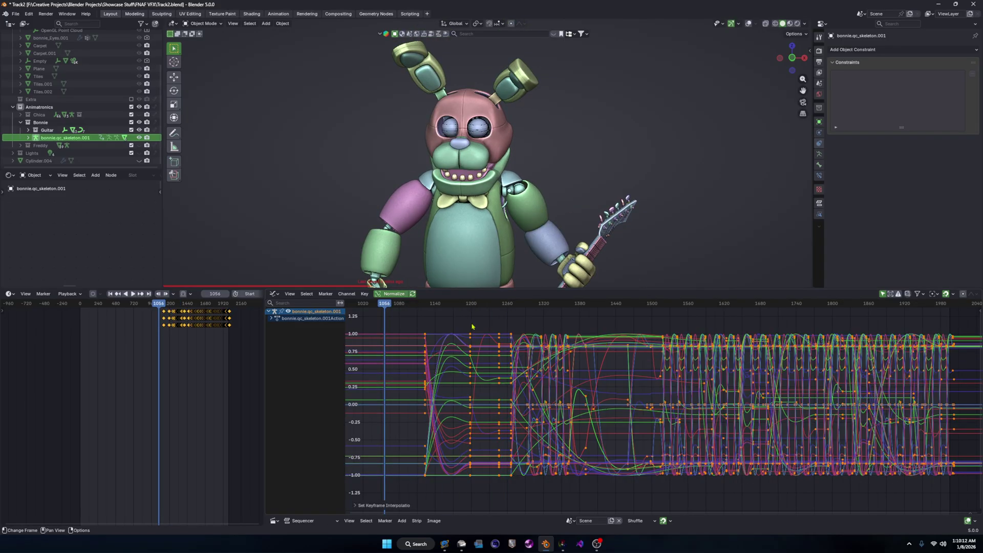
Set the easing type of Bonnie's selected keyframes to Ease In and Out.
mouse_move(424, 331)
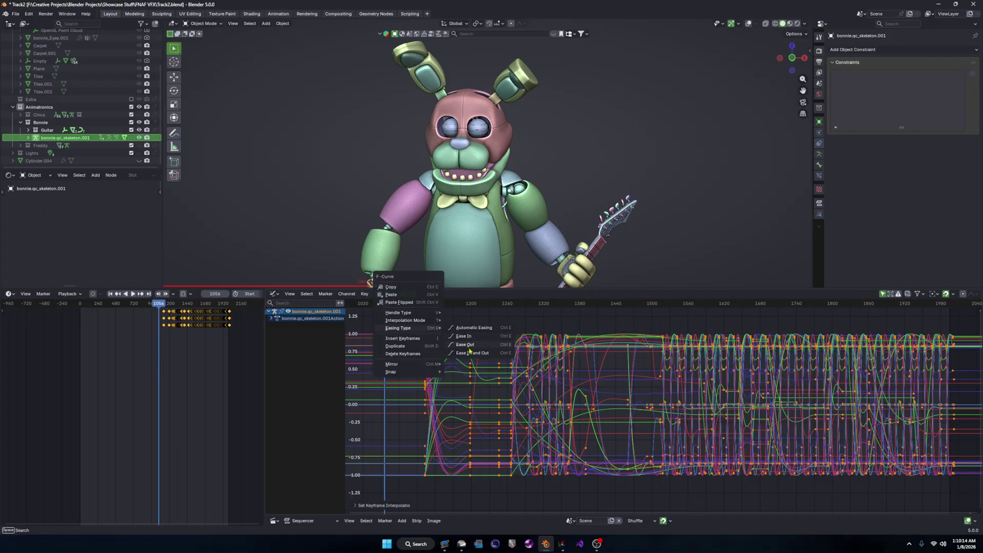
click(470, 353)
key(Escape)
click(441, 324)
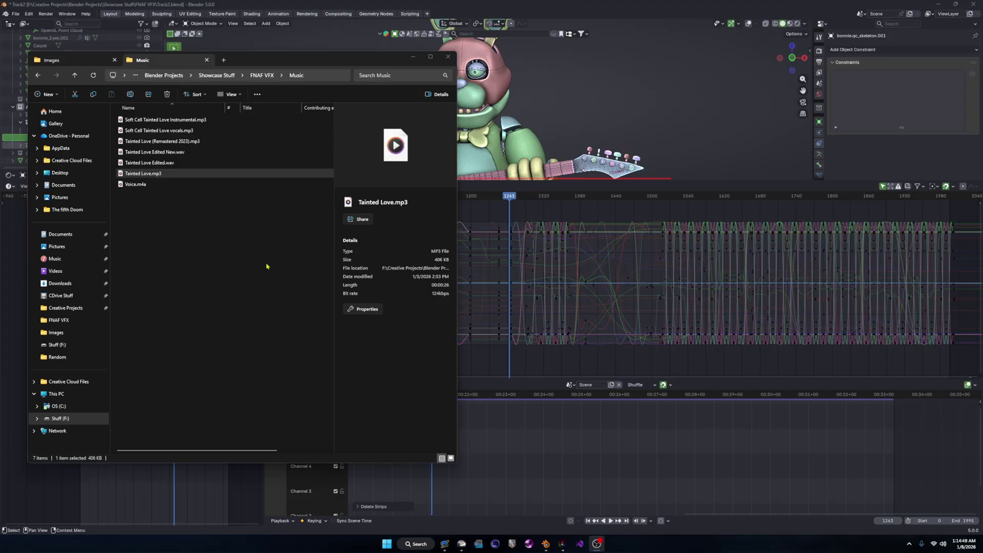
click(261, 229)
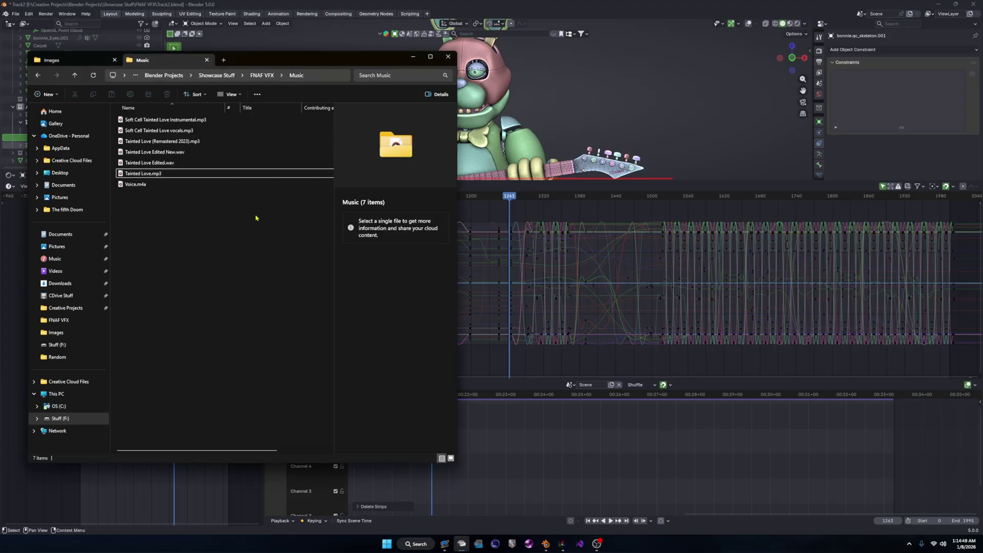
Add the Tainted Love music file to the video sequencer and set the playback sync to Frame Dropping.
drag(164, 174, 250, 177)
drag(423, 489, 423, 489)
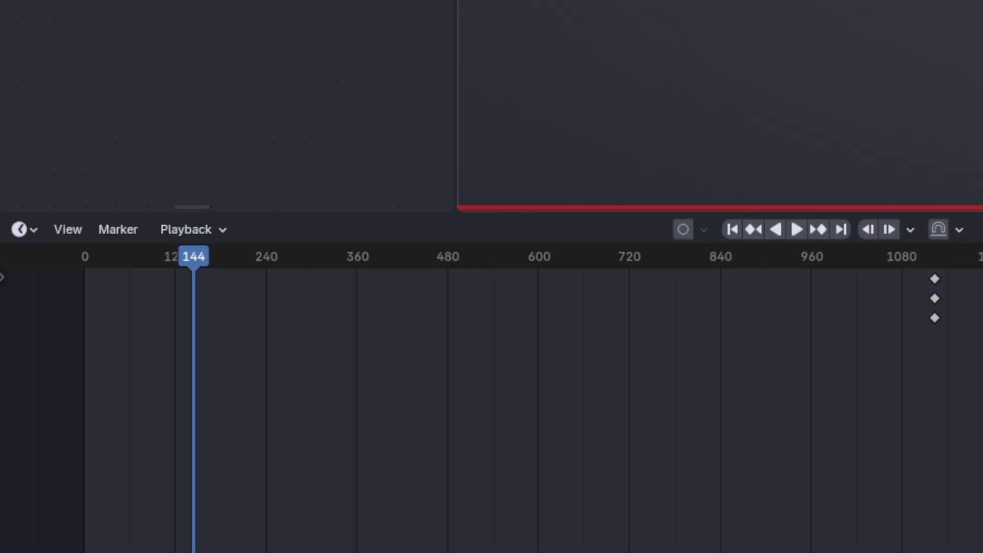
click(205, 230)
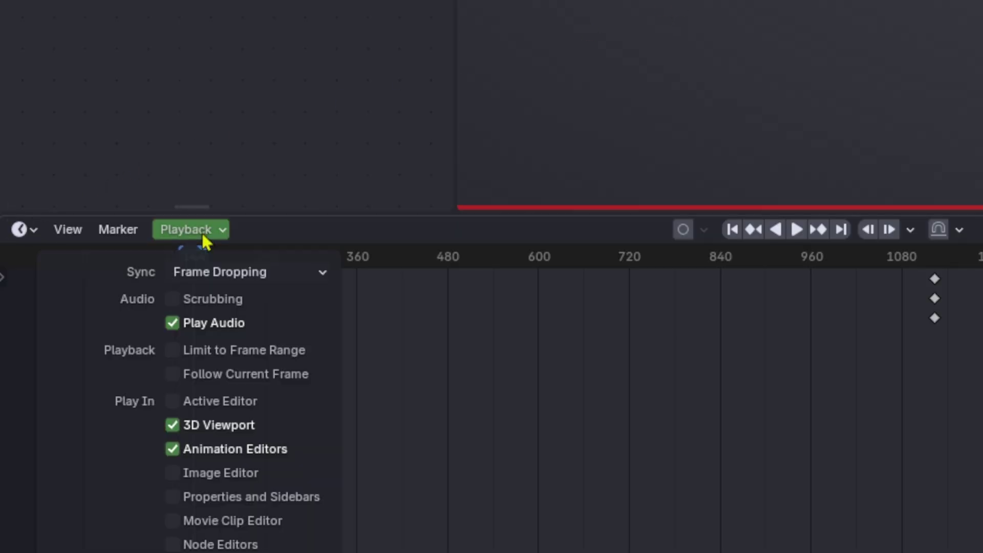
click(216, 275)
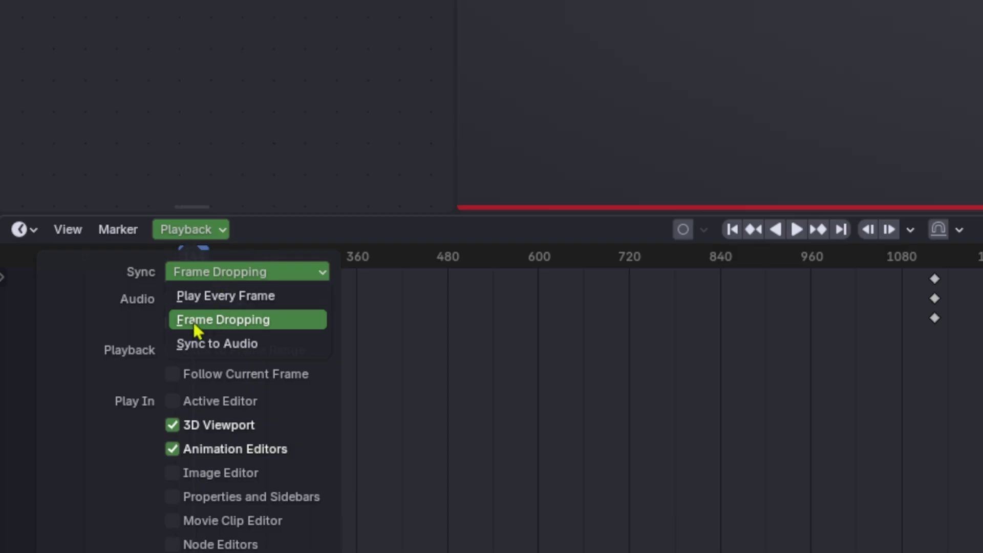
click(219, 318)
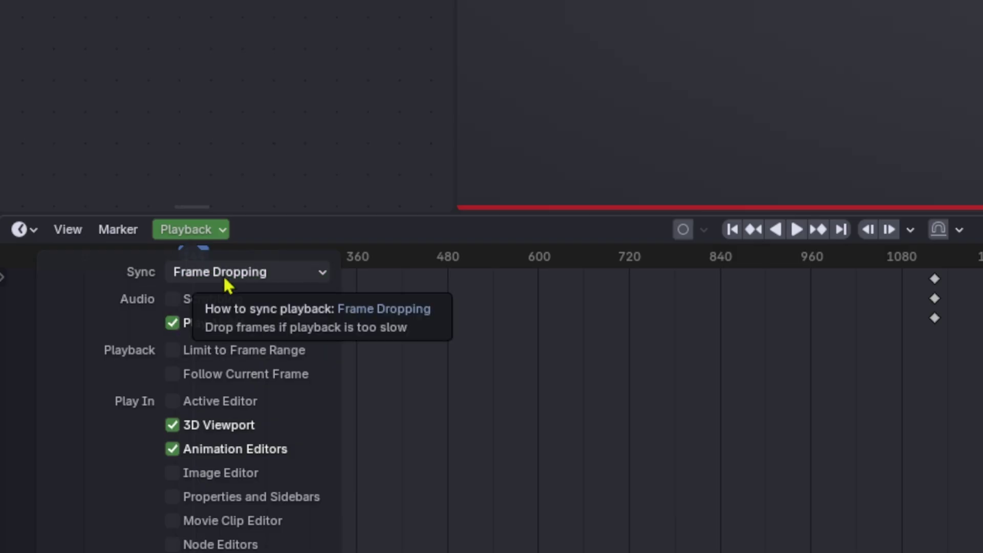
click(223, 277)
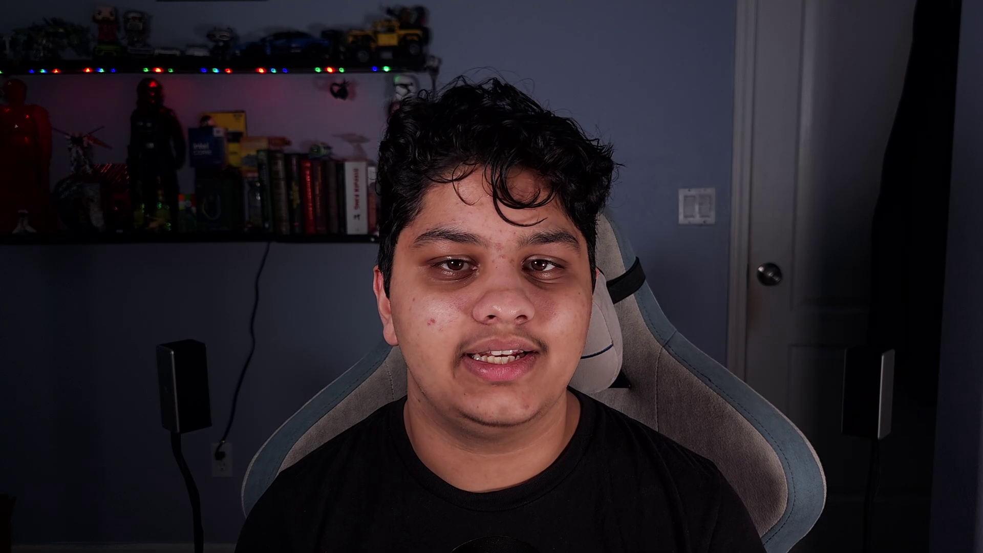
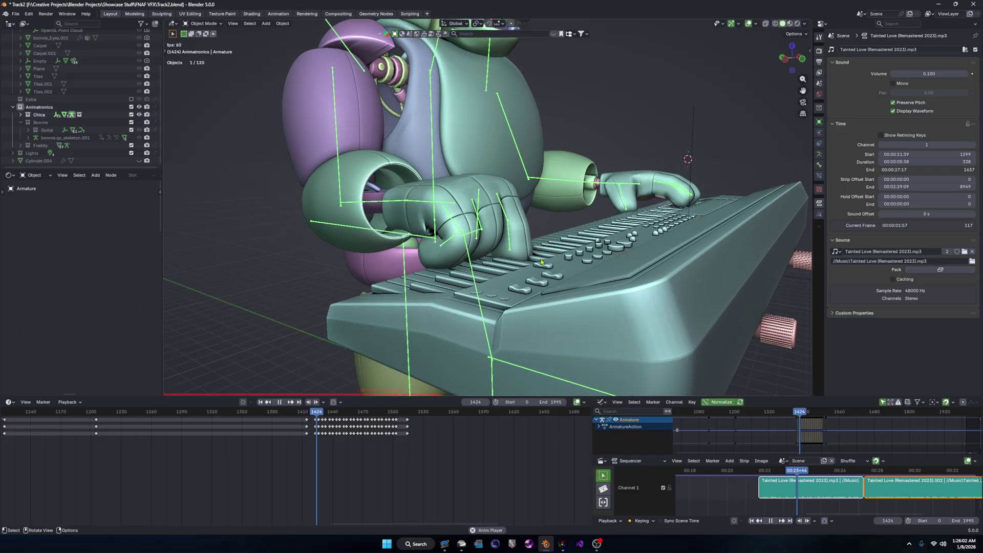
Play back the keyboard, Freddy and Bonnie animations to check their movement against the music.
key(space)
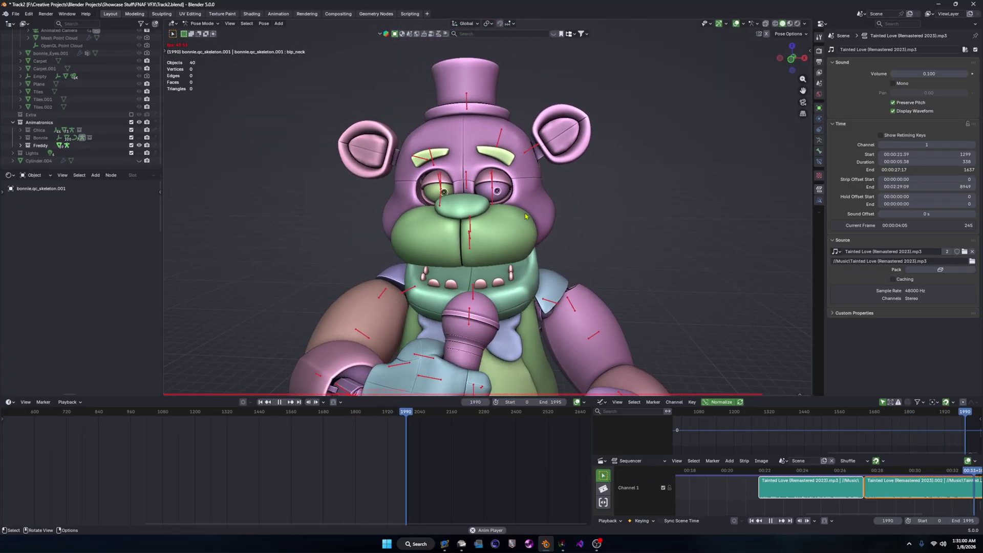
key(space)
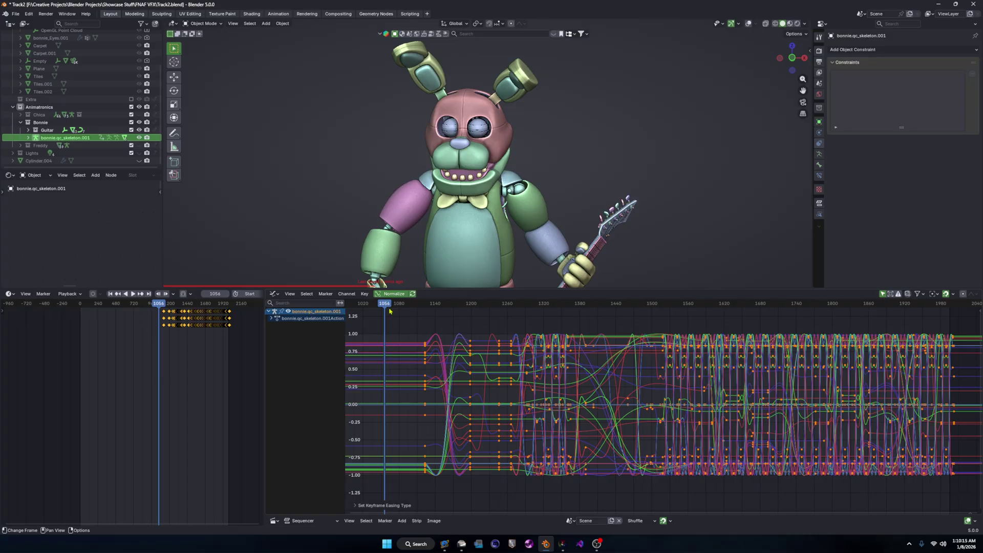
click(445, 322)
key(space)
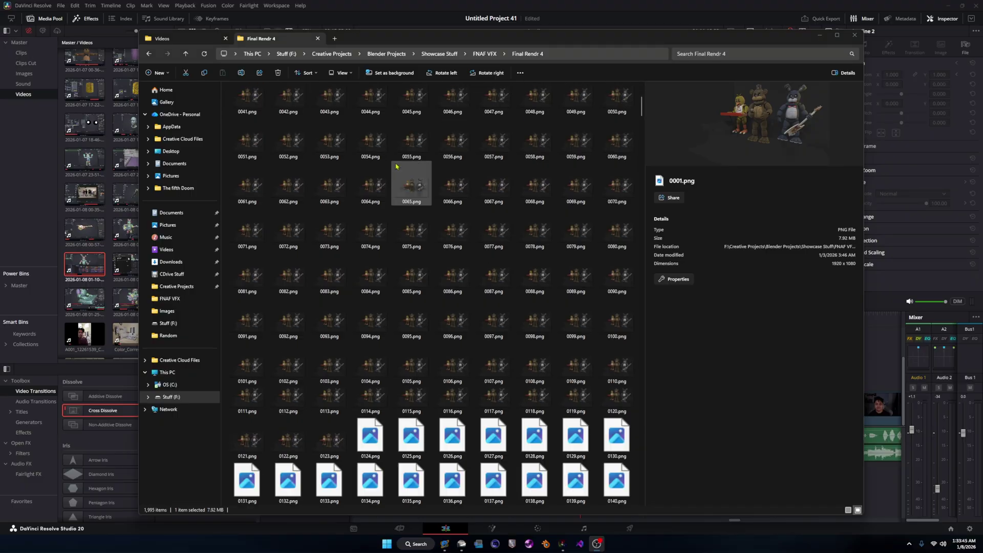
Import all rendered PNG frames from the Final Rendr 4 folder into the DaVinci Resolve media pool.
key(End)
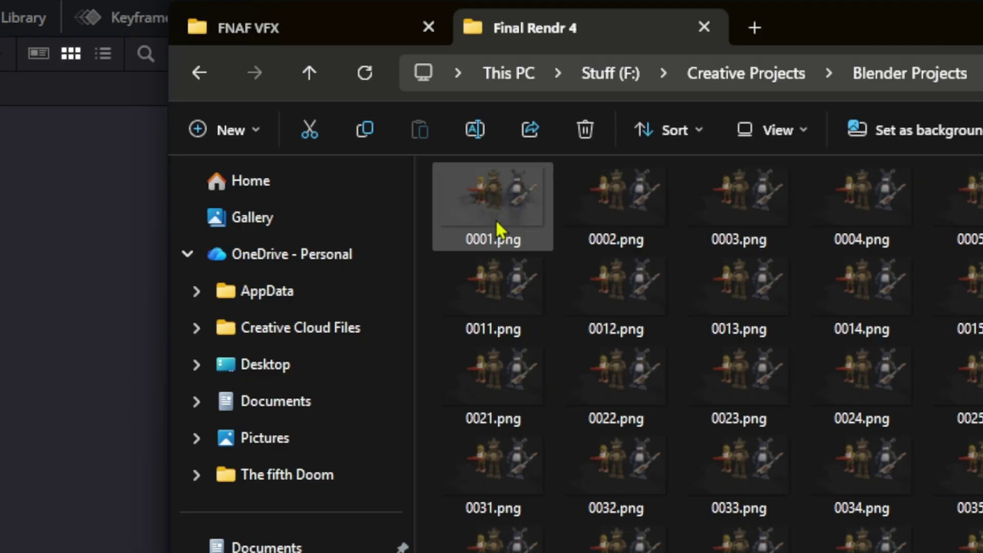
key(ctrl+a)
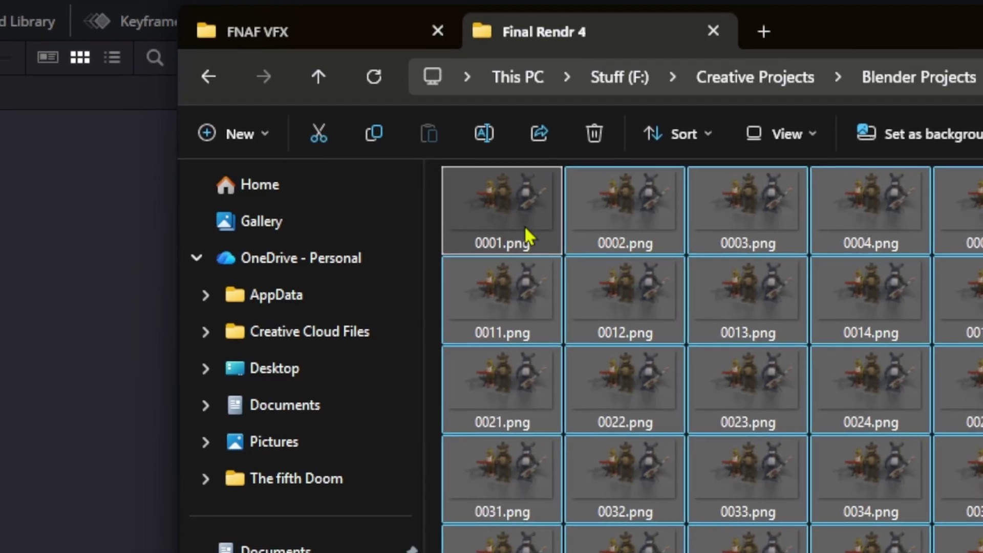
drag(512, 217, 25, 335)
drag(426, 259, 360, 263)
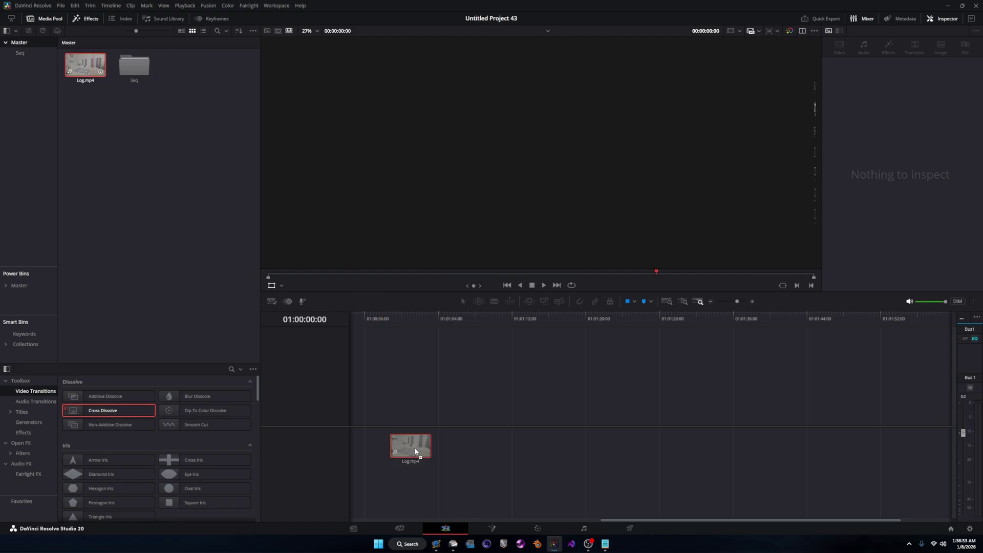
Place Log.mp4 on a timeline and create a second, empty 1920 x 1080 HD timeline.
drag(415, 452, 412, 451)
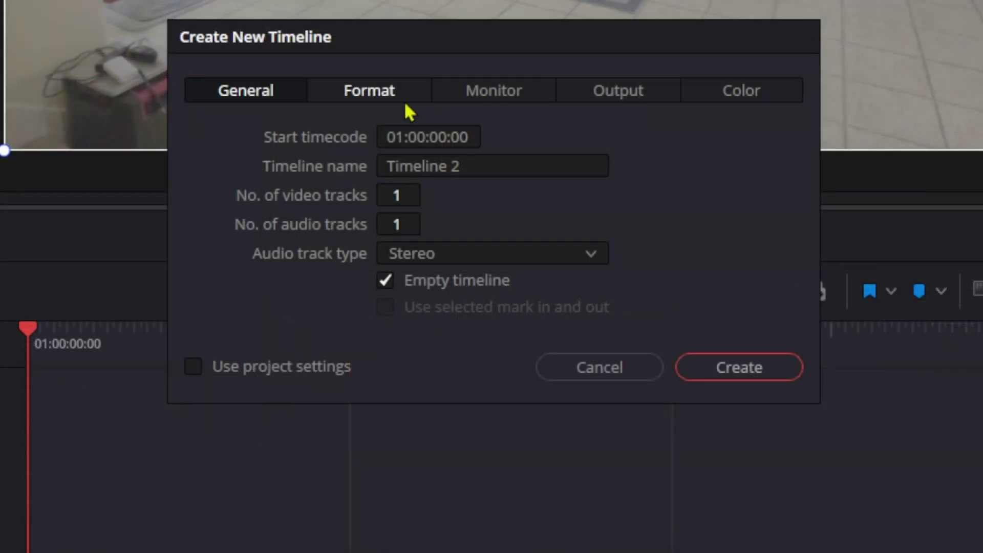
click(369, 90)
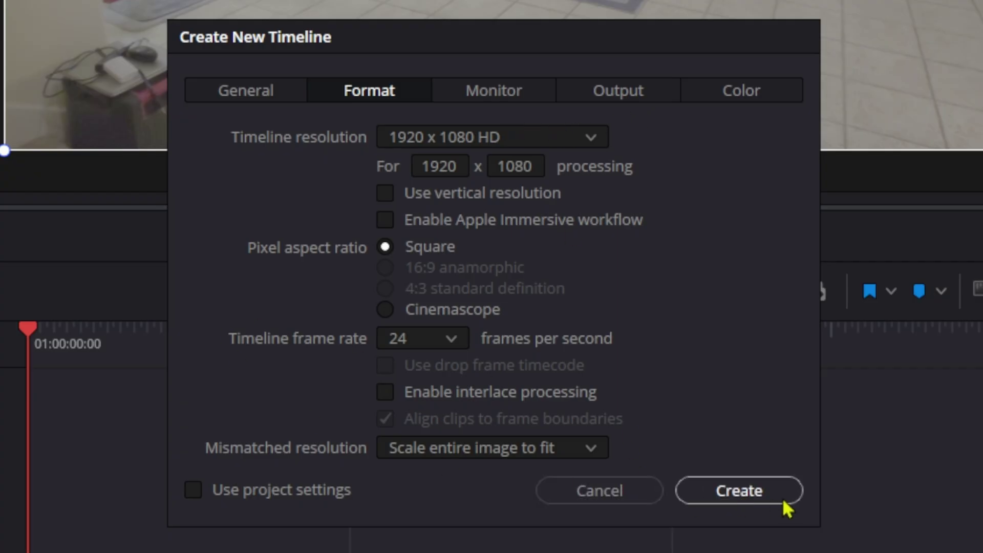
click(787, 509)
Place the PNG frames on the new timeline and set their clip duration to 1 frame.
drag(85, 66, 349, 411)
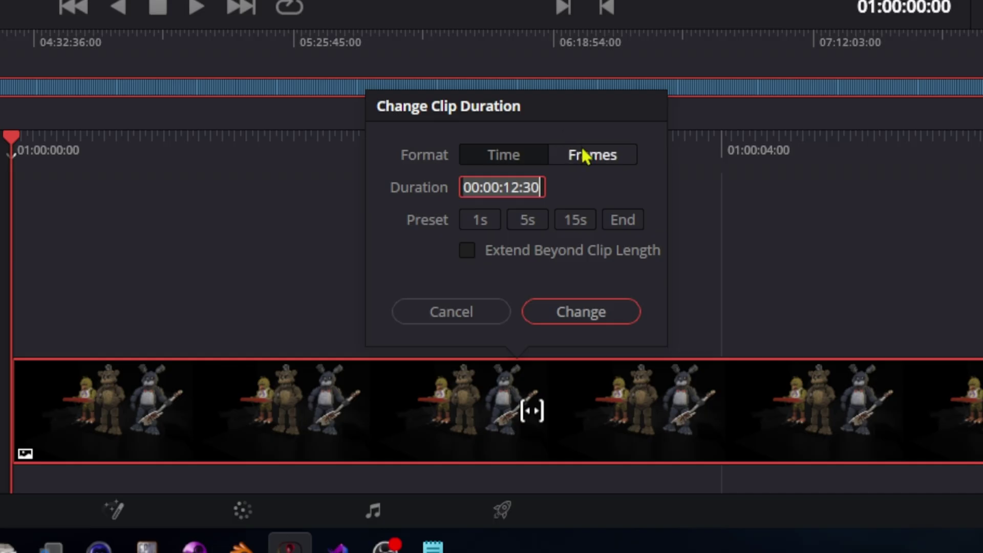
click(660, 403)
text(1)
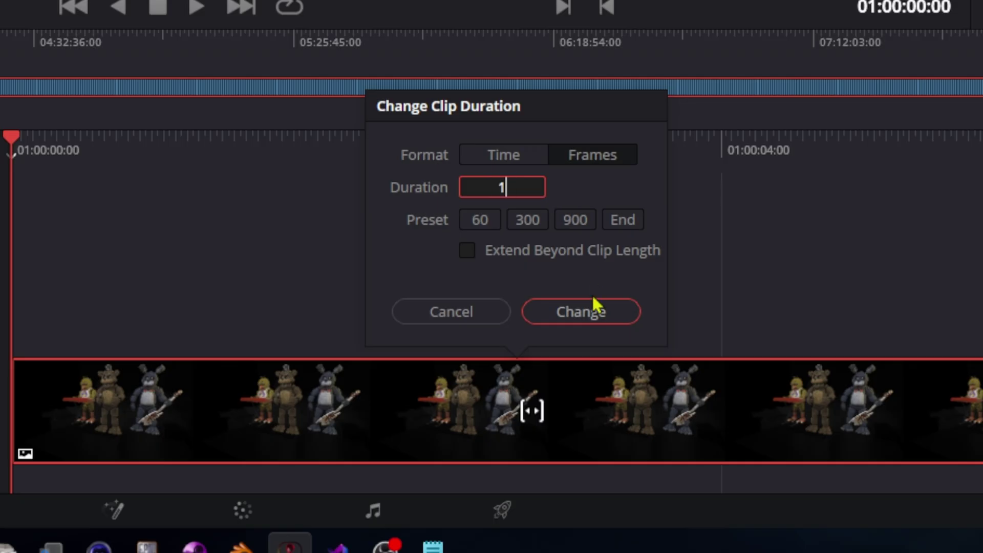
click(594, 307)
key(space)
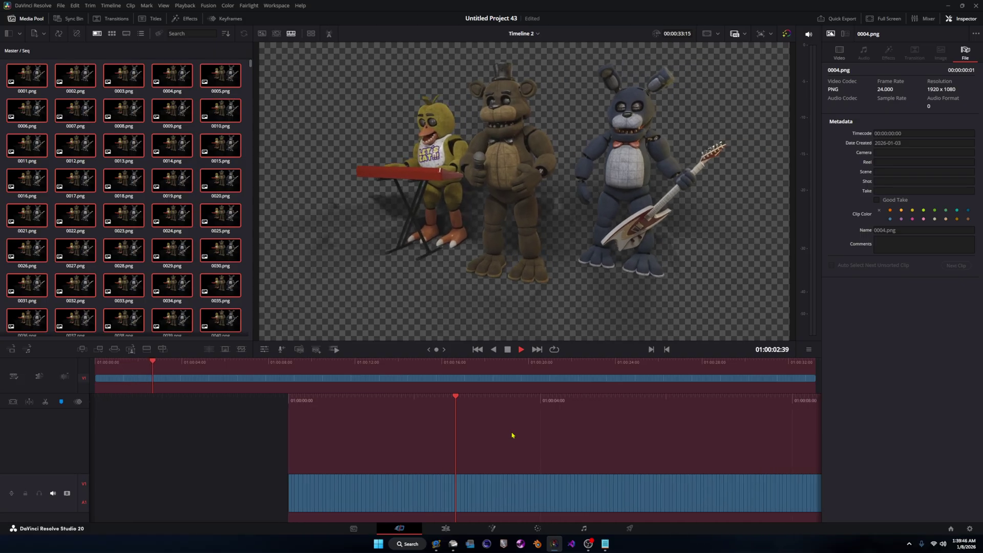
Place Timeline 2 with the rendered animatronics on a track above the Log.mp4 footage in Timeline 1.
click(126, 75)
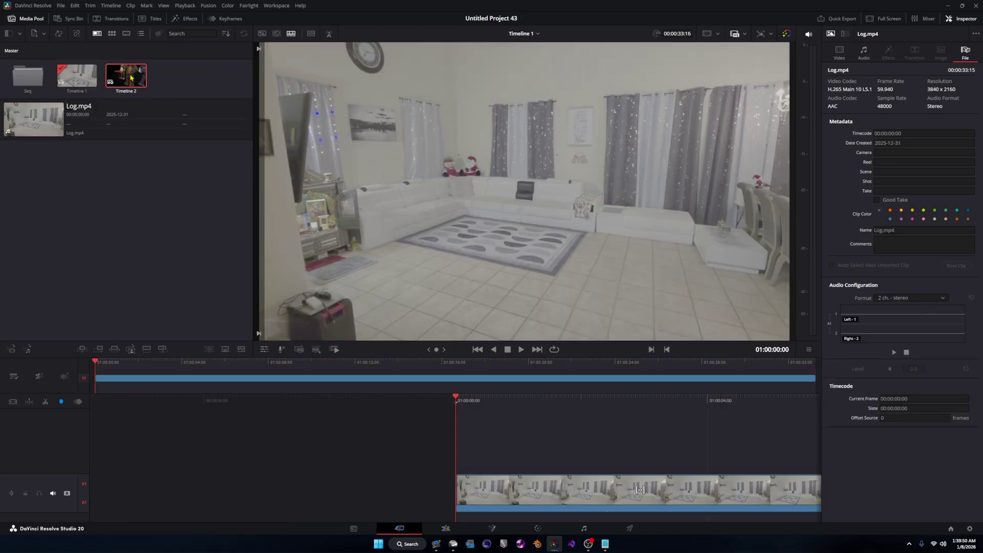
drag(126, 75, 459, 443)
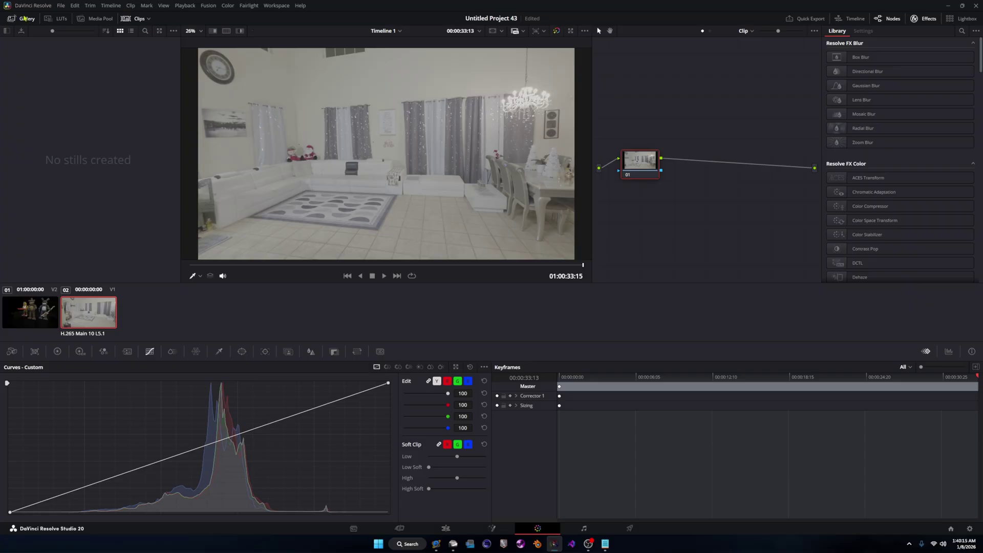
Apply the Samsung Log to Rec709 LUT to the first color node of the room footage clip.
click(51, 19)
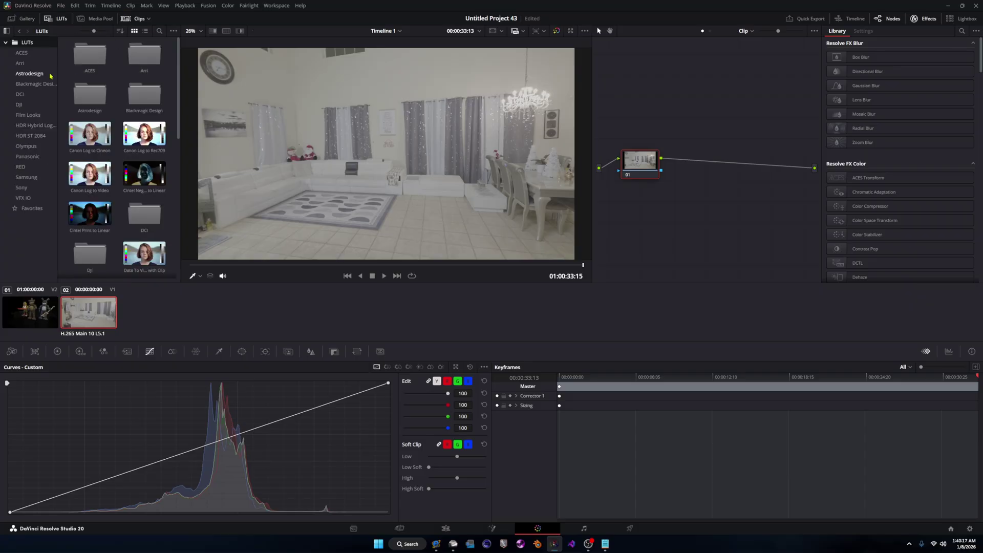
click(26, 177)
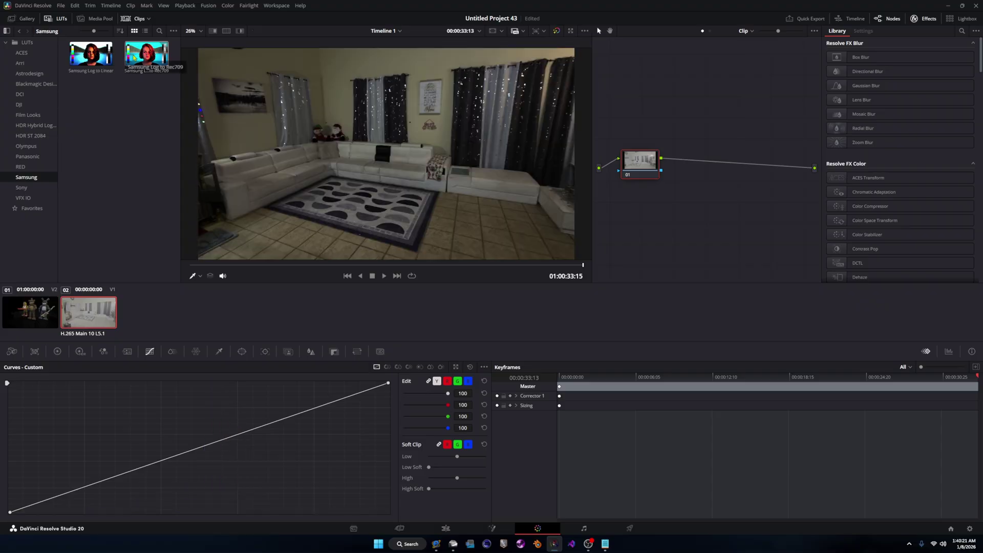
drag(144, 57, 567, 143)
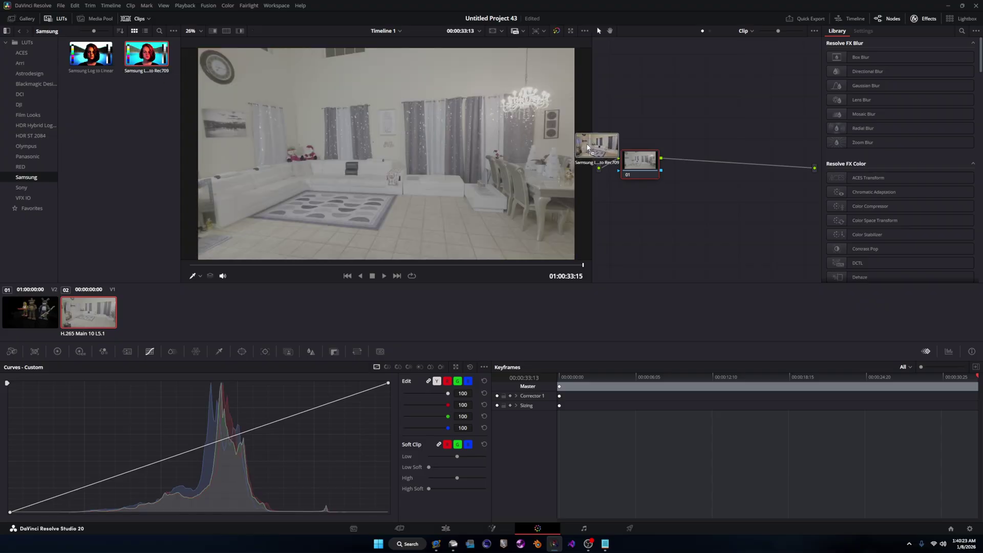
drag(636, 170, 639, 166)
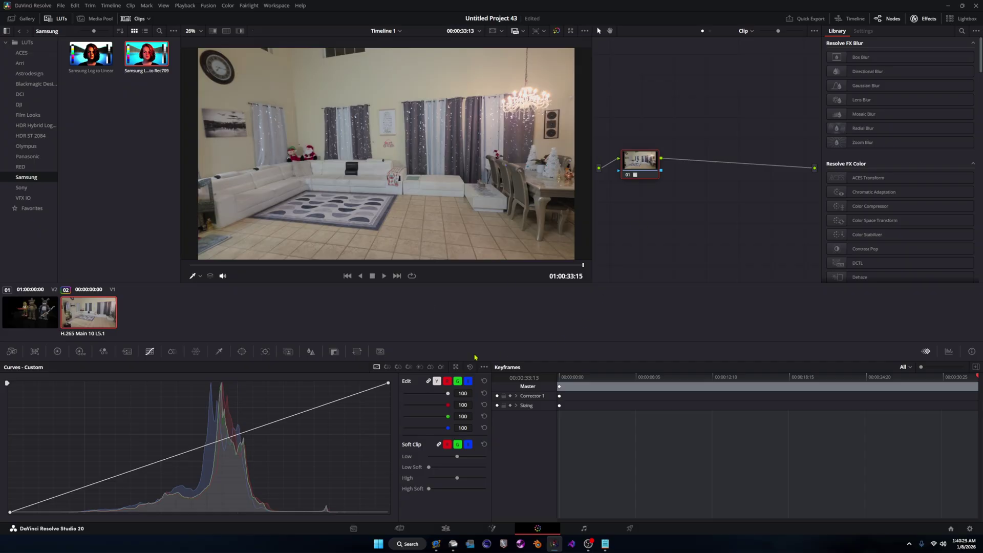